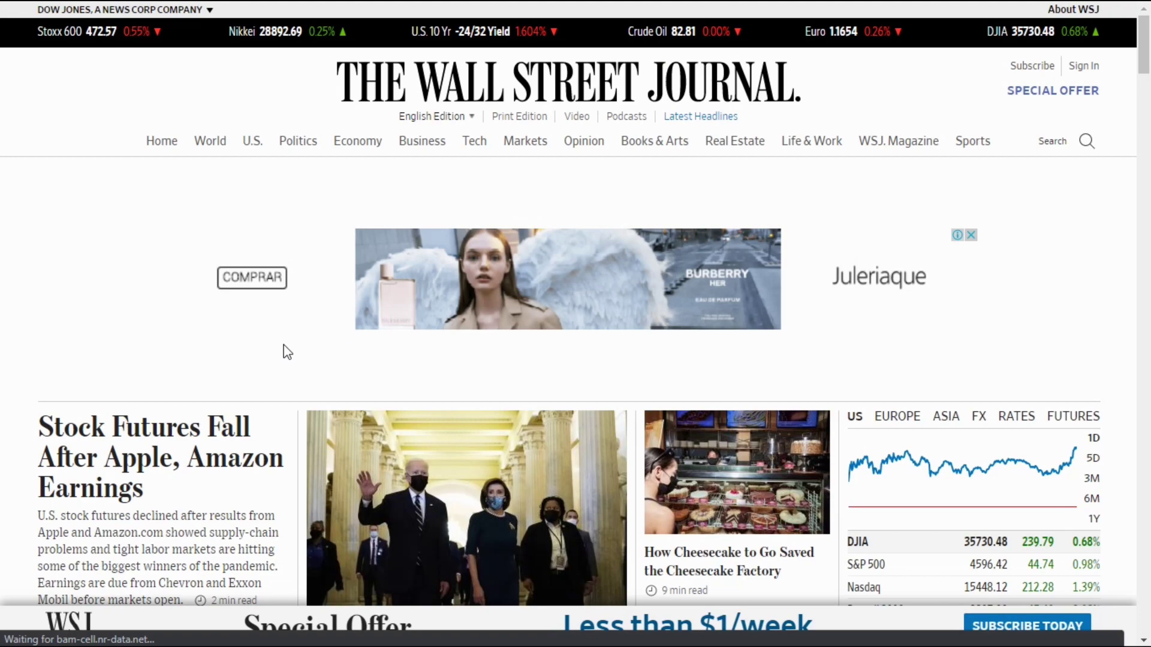
Step: Browse the Wall Street Journal homepage and open the article "Stock Futures Fall After Apple, Amazon Earnings"
scroll(287, 352, "down", 4)
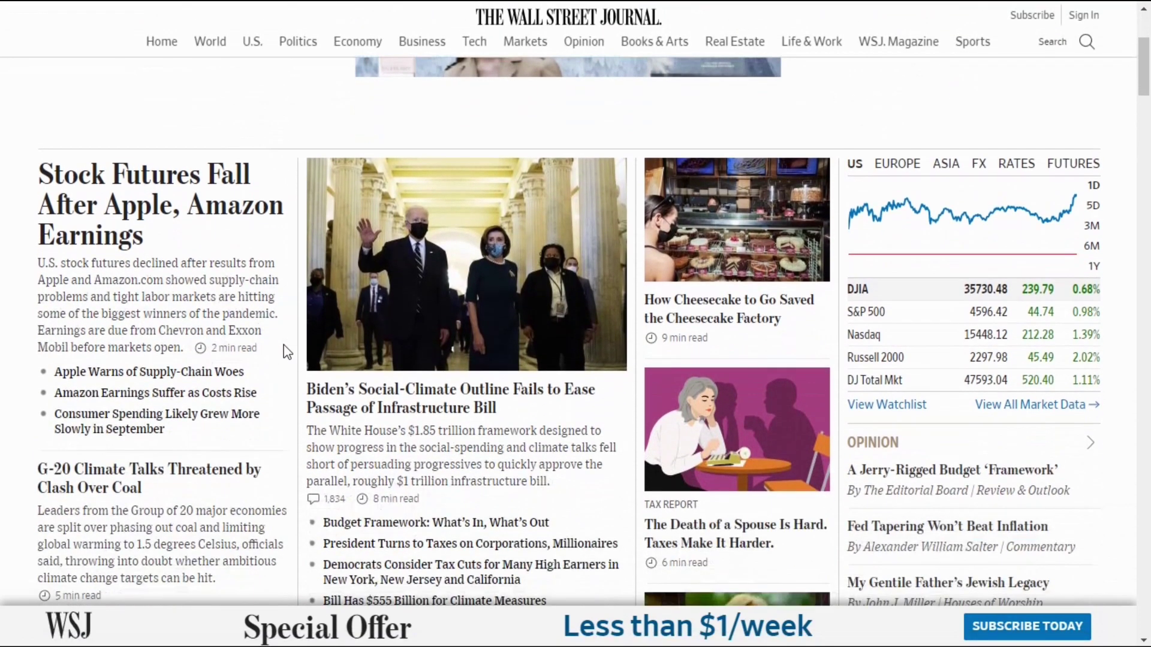
scroll(284, 348, "down", 4)
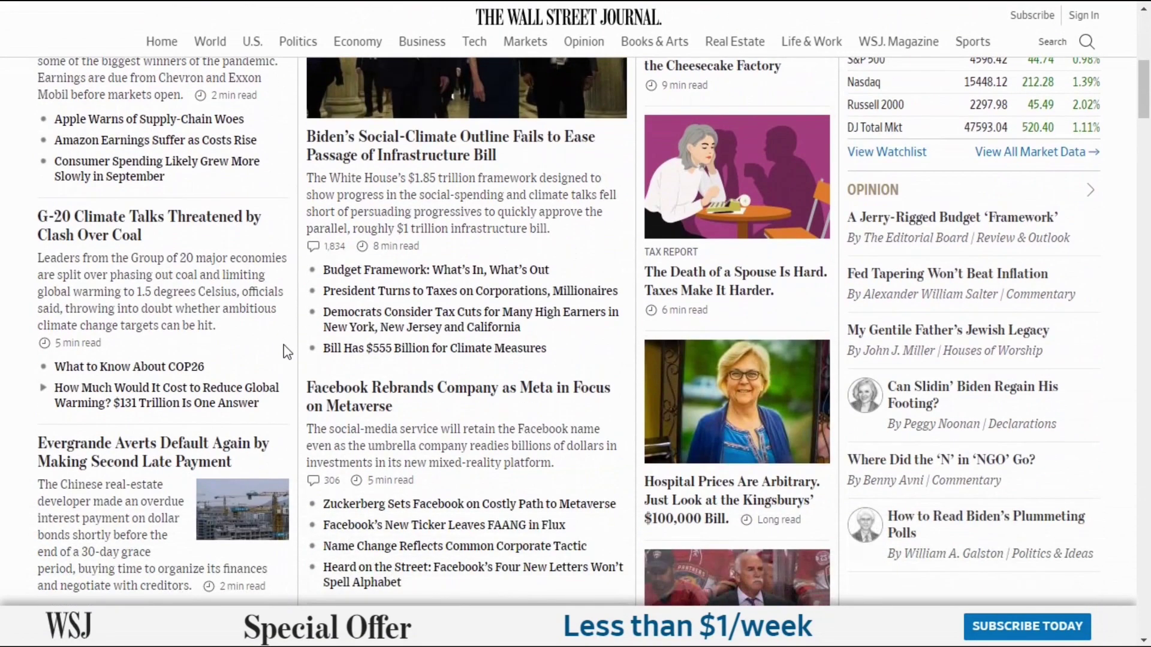
scroll(287, 352, "down", 2)
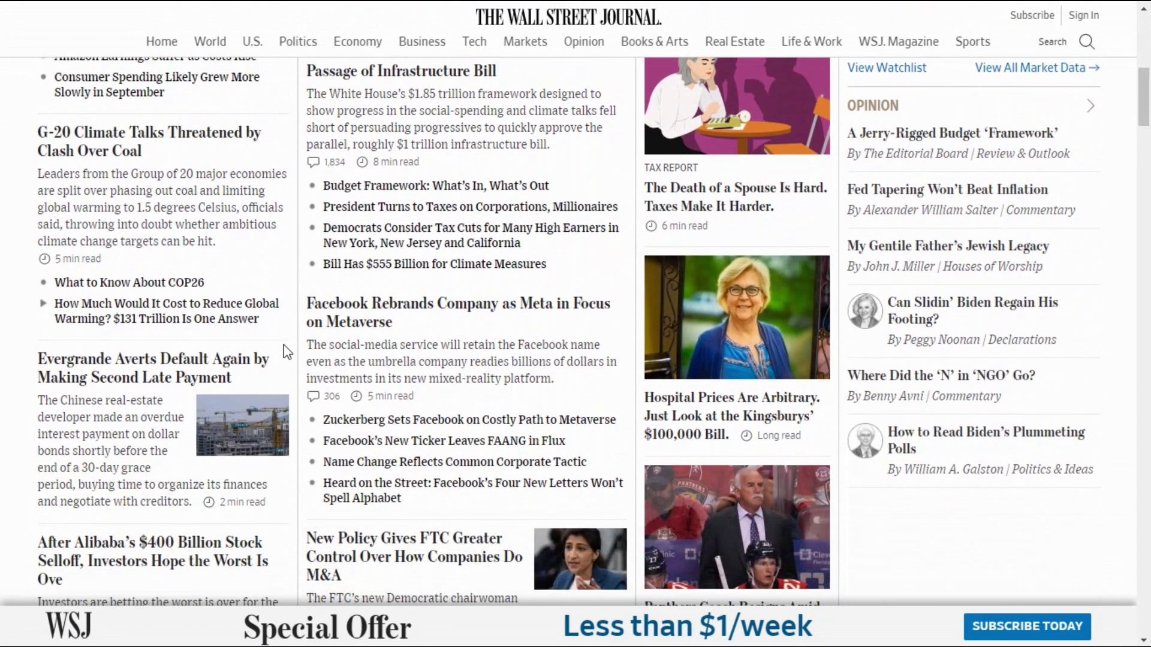
scroll(286, 352, "up", 3)
scroll(287, 352, "up", 3)
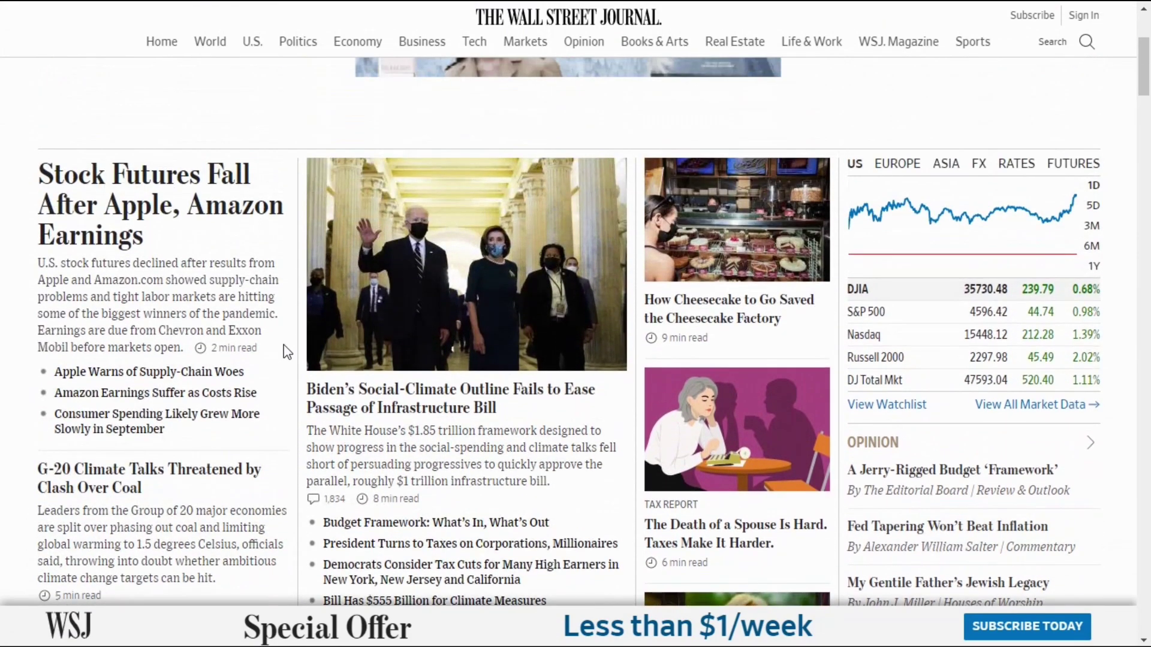
left_click(150, 222)
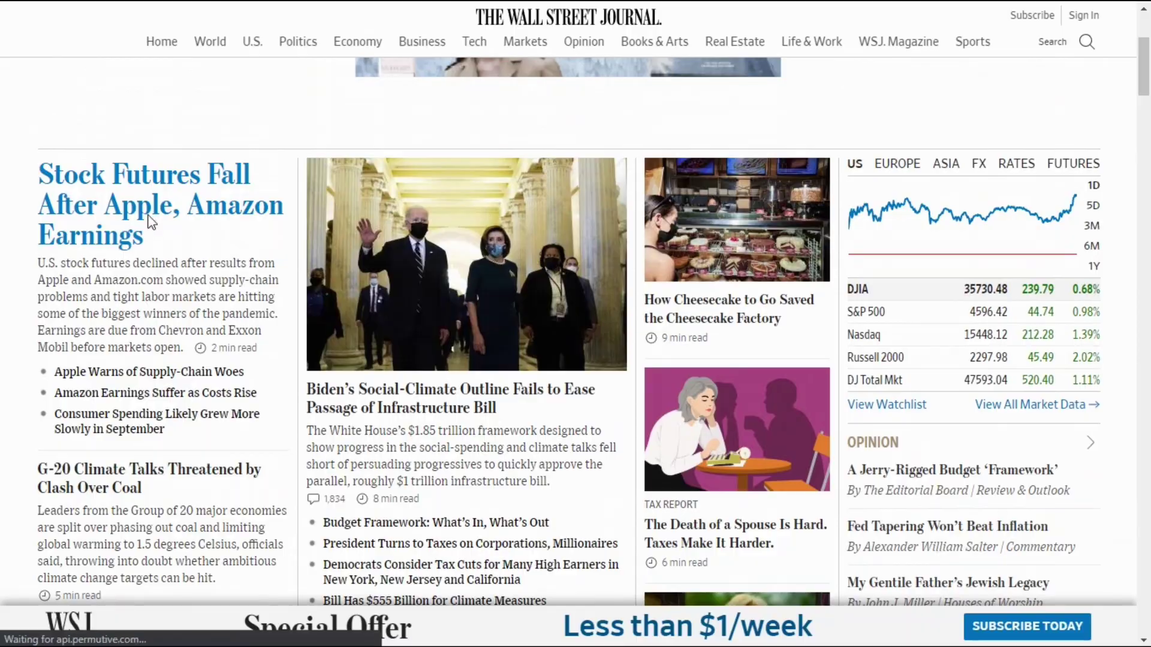
Step: Examine the stock futures article down to its subscription and sign-in section
scroll(150, 223, "down", 6)
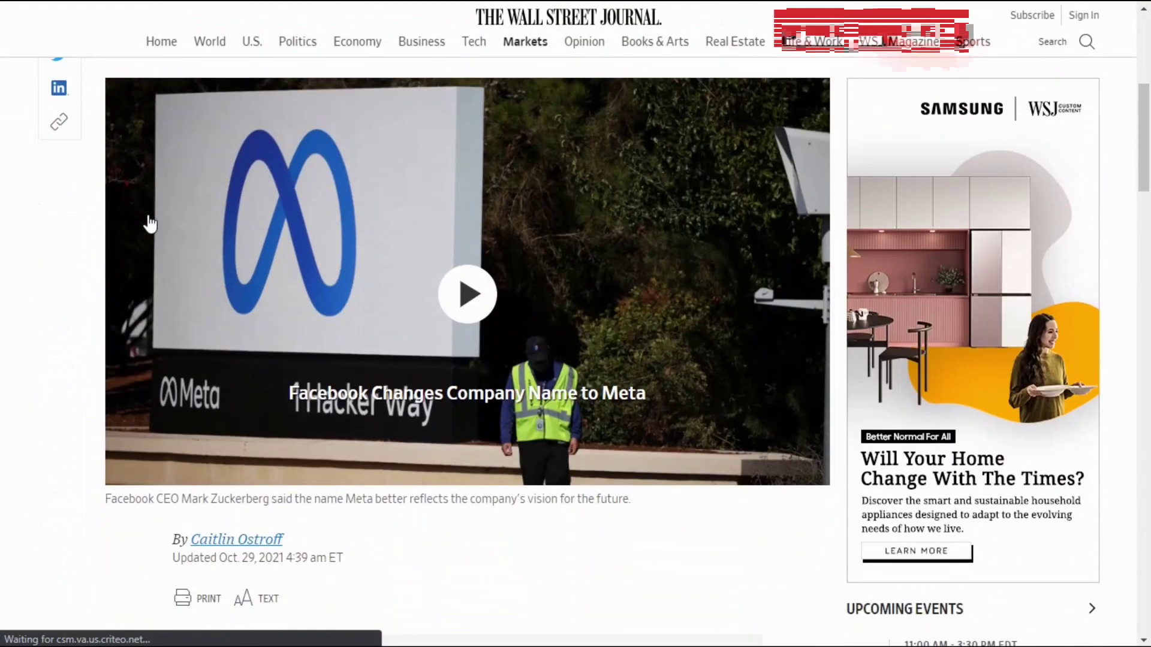
scroll(150, 223, "down", 9)
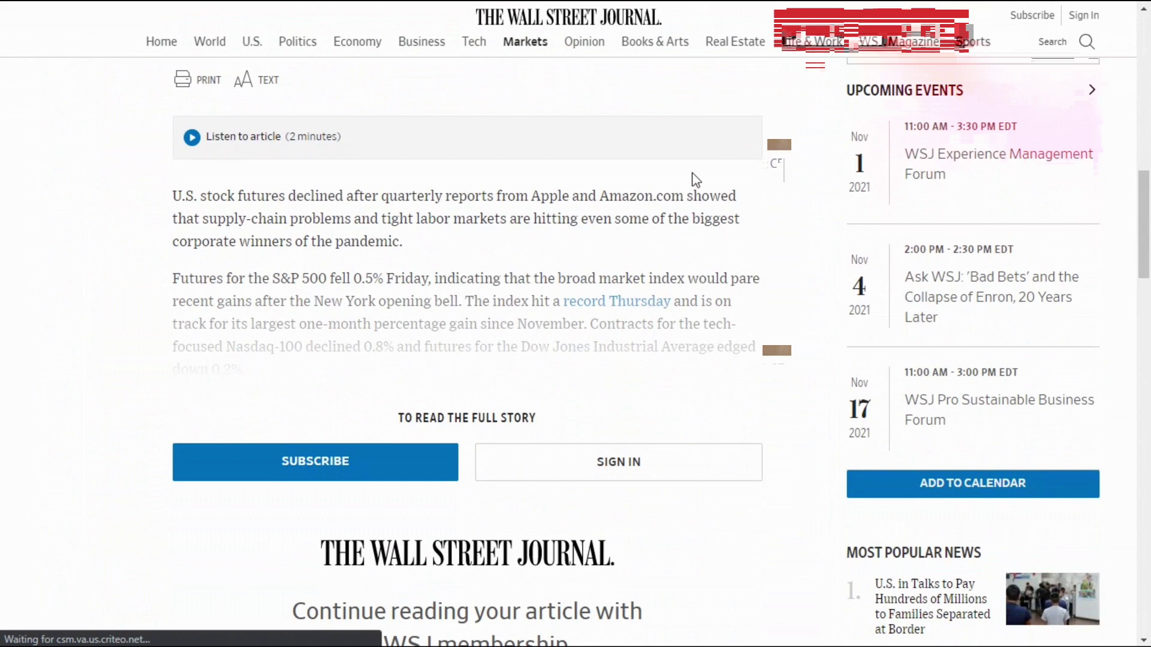
scroll(160, 291, "down", 4)
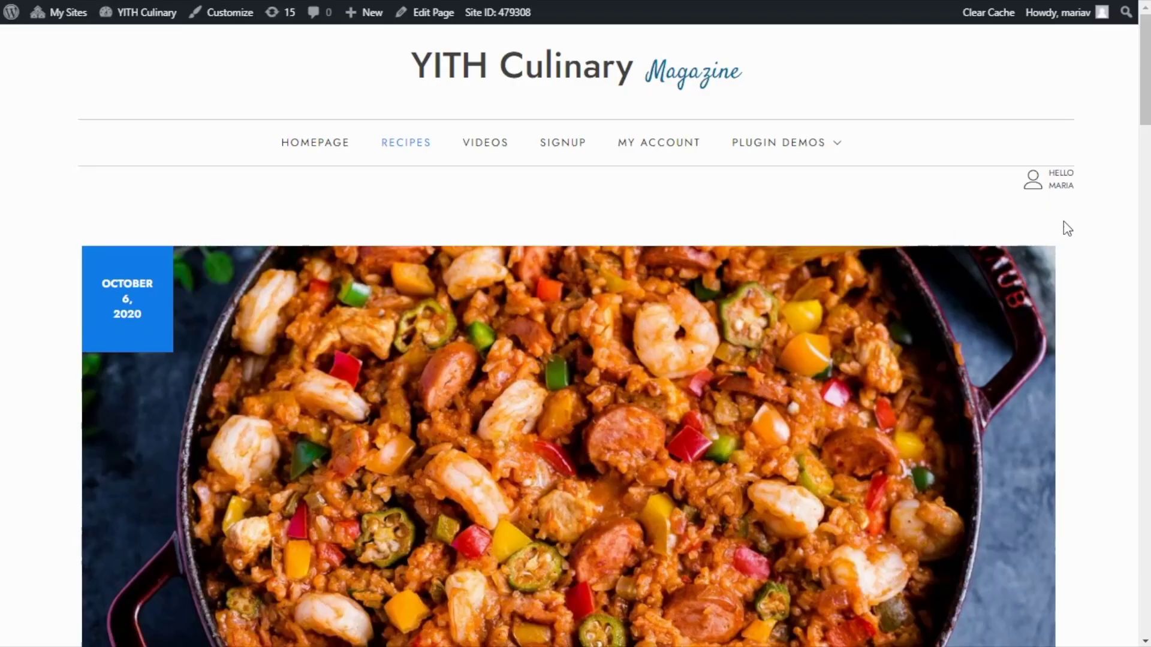
Step: Look through the recipes on the YITH Culinary Magazine site and open "Tradition and flavor, discover and enjoy the Jambalaya"
scroll(1087, 242, "down", 3)
scroll(1093, 248, "down", 10)
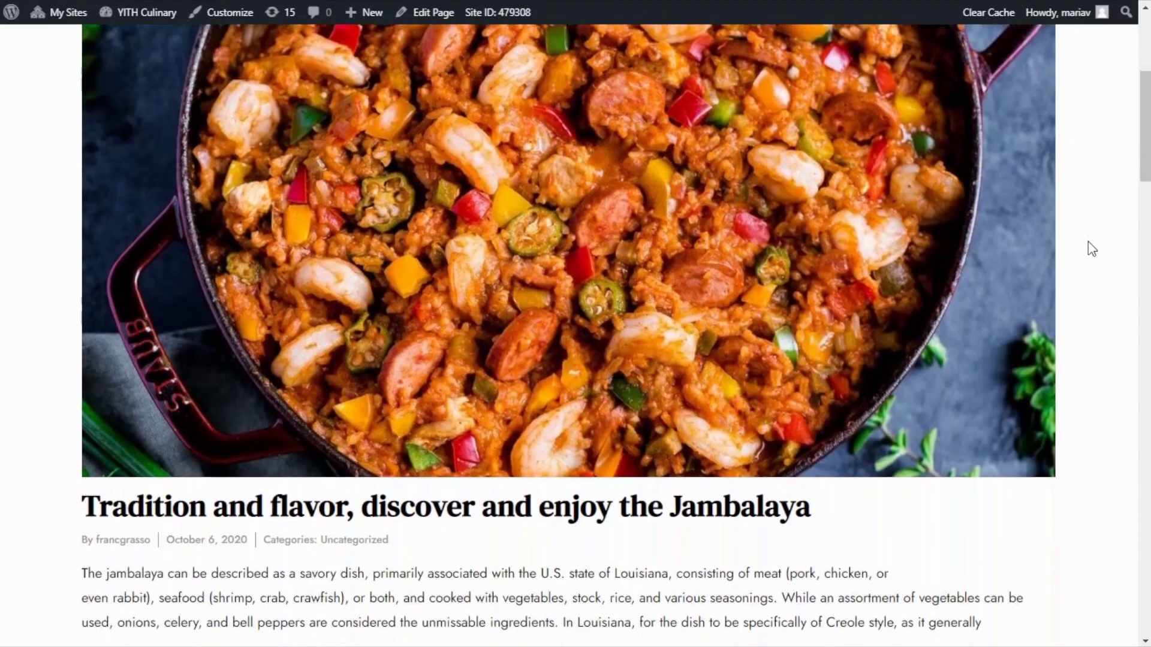
scroll(1092, 248, "down", 11)
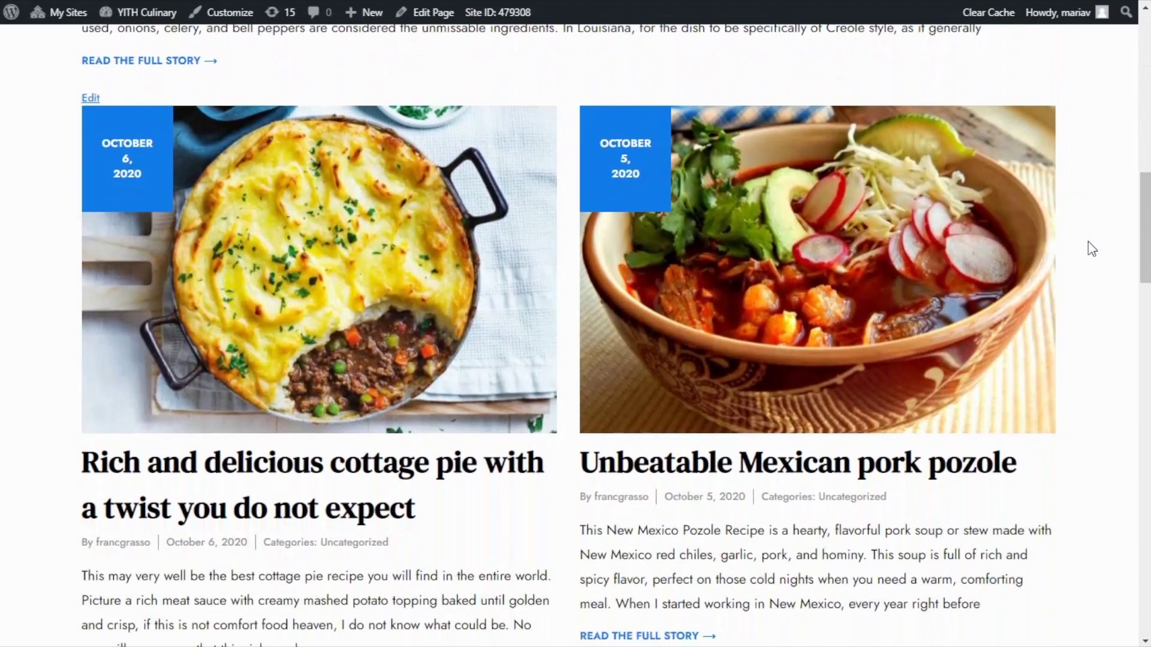
scroll(1092, 248, "down", 3)
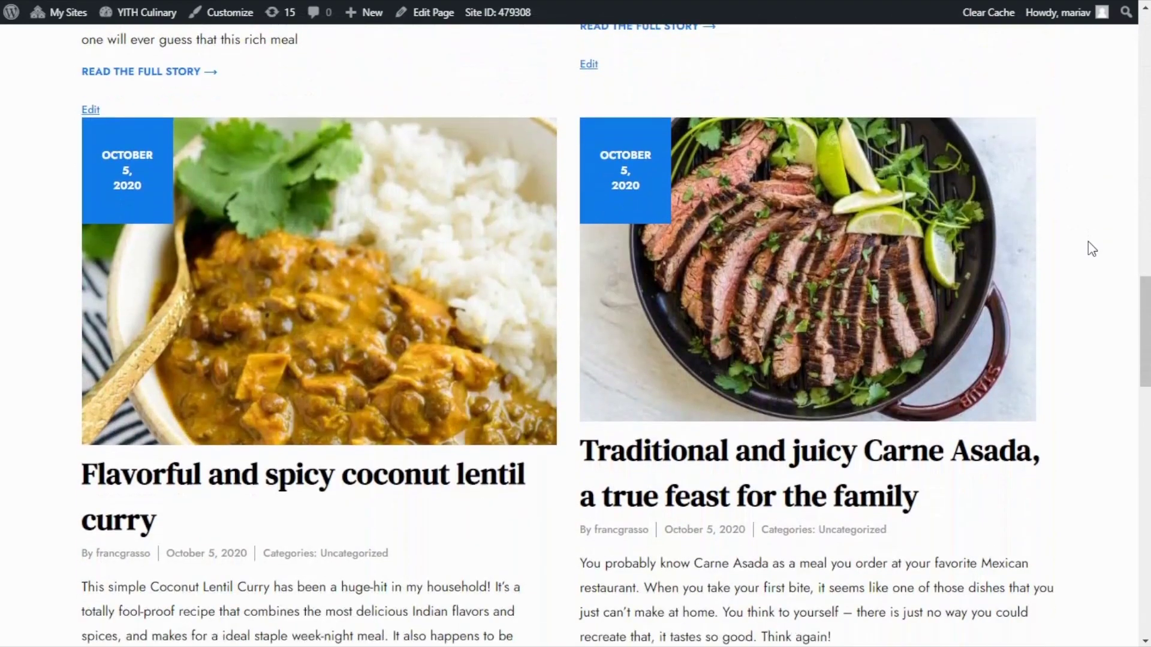
scroll(1092, 248, "up", 4)
scroll(1092, 248, "up", 11)
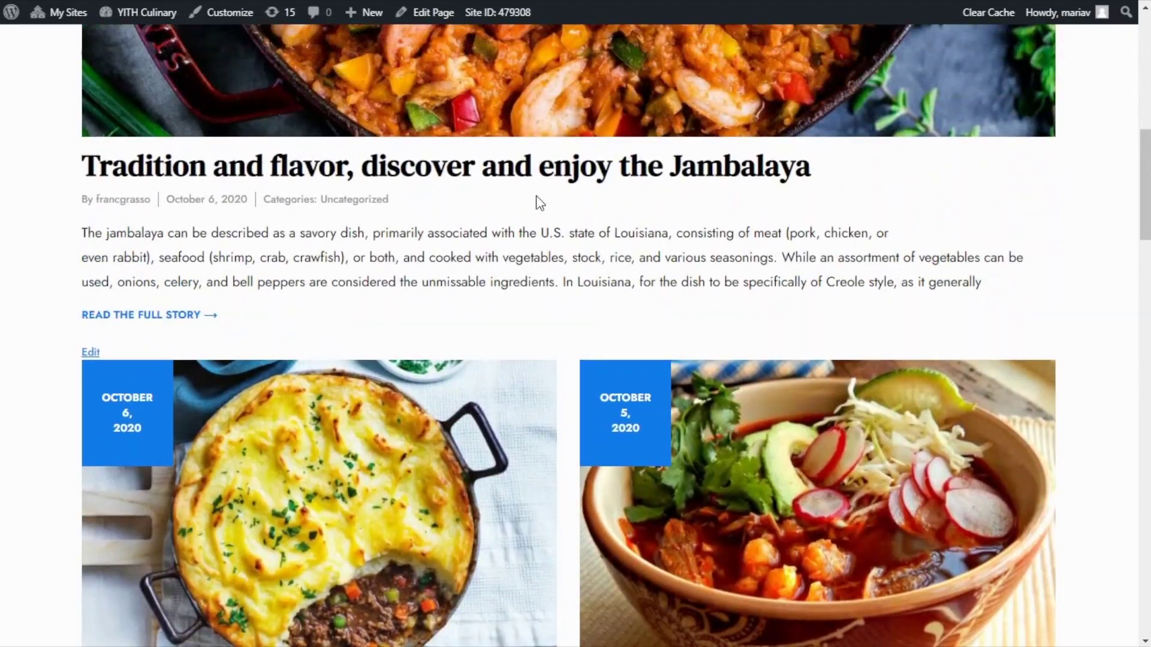
left_click(454, 185)
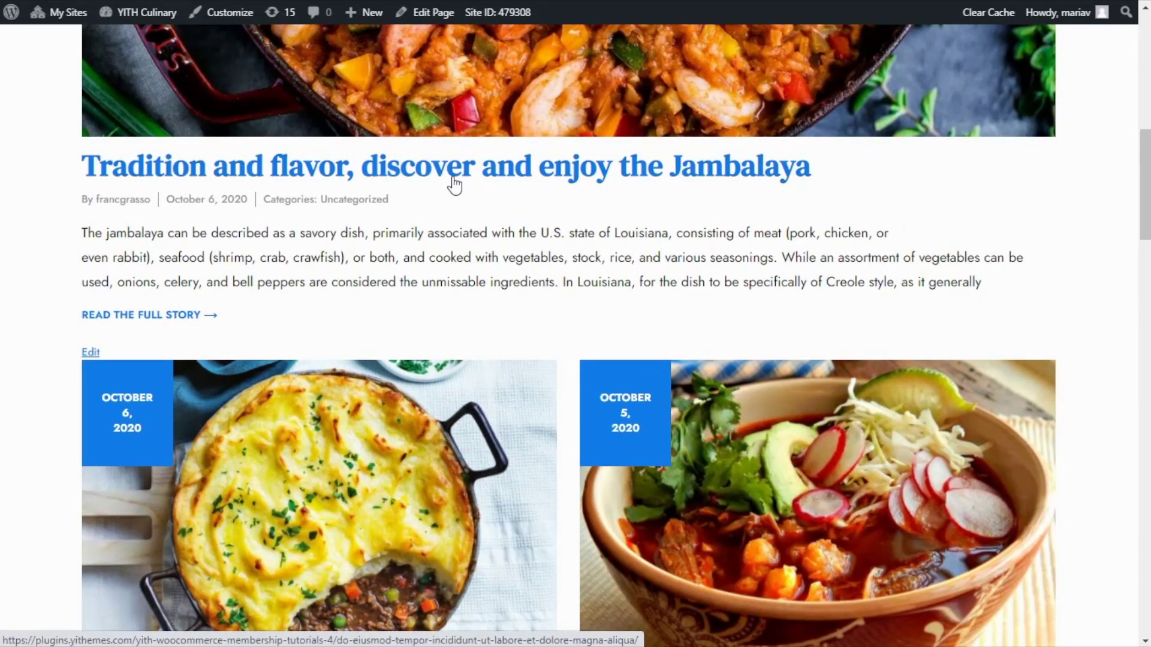
Step: Examine the full Jambalaya recipe post, including its introduction, ingredients lists and cooking instructions
scroll(1007, 258, "down", 4)
scroll(1077, 267, "down", 7)
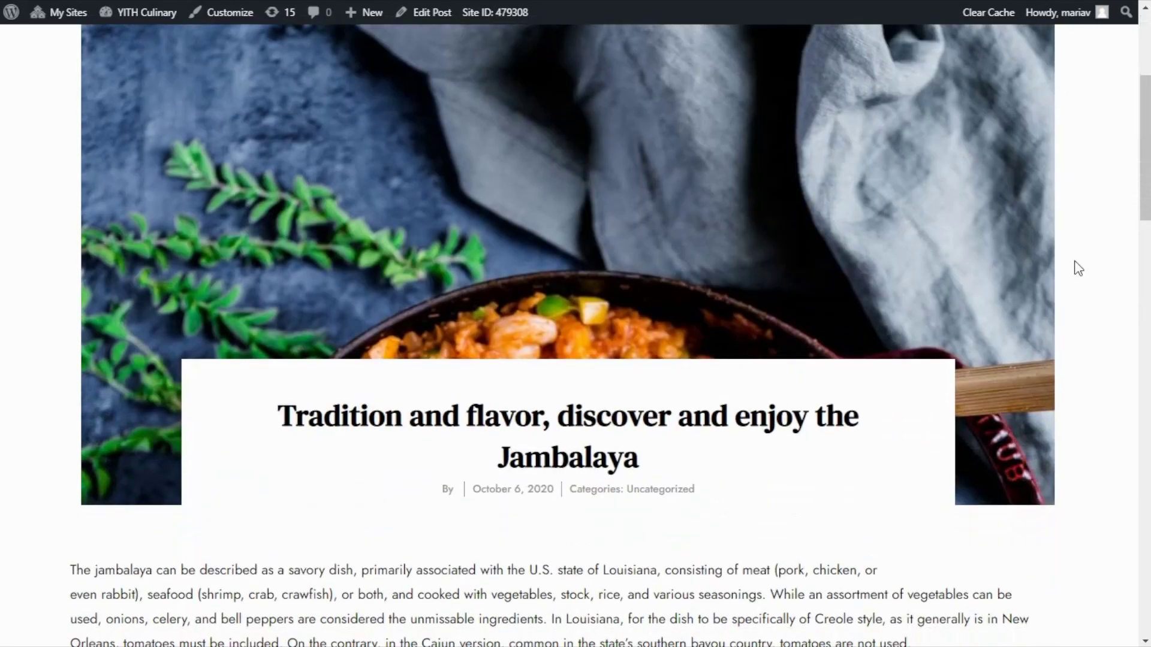
scroll(1075, 262, "down", 1)
scroll(1077, 267, "down", 8)
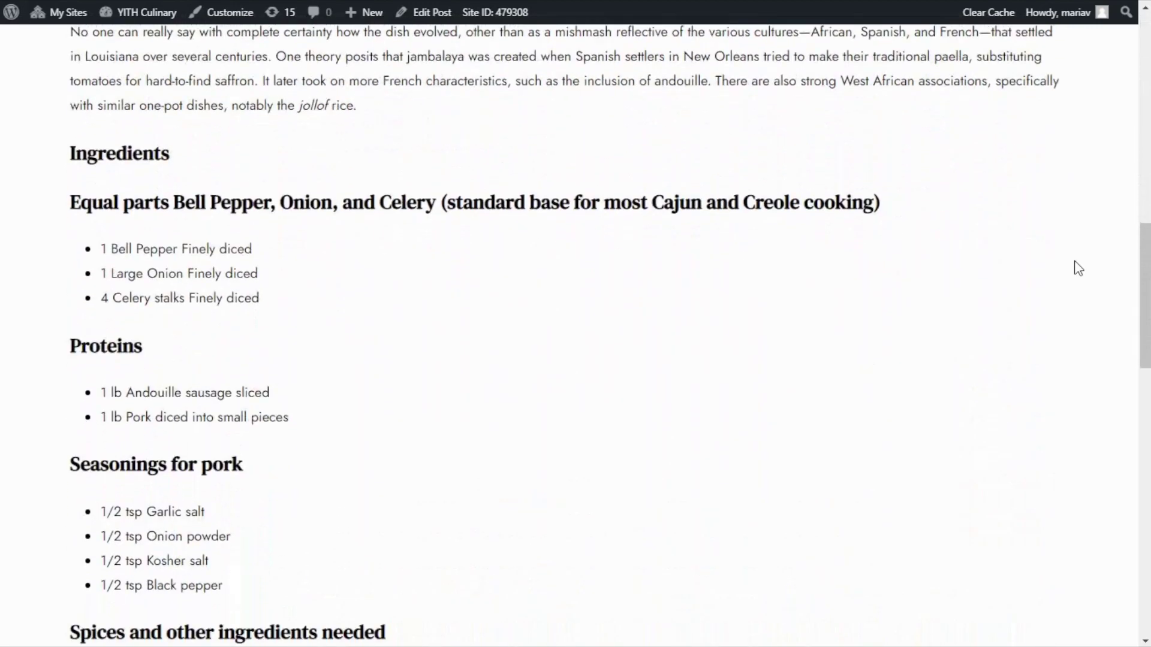
scroll(1079, 267, "down", 5)
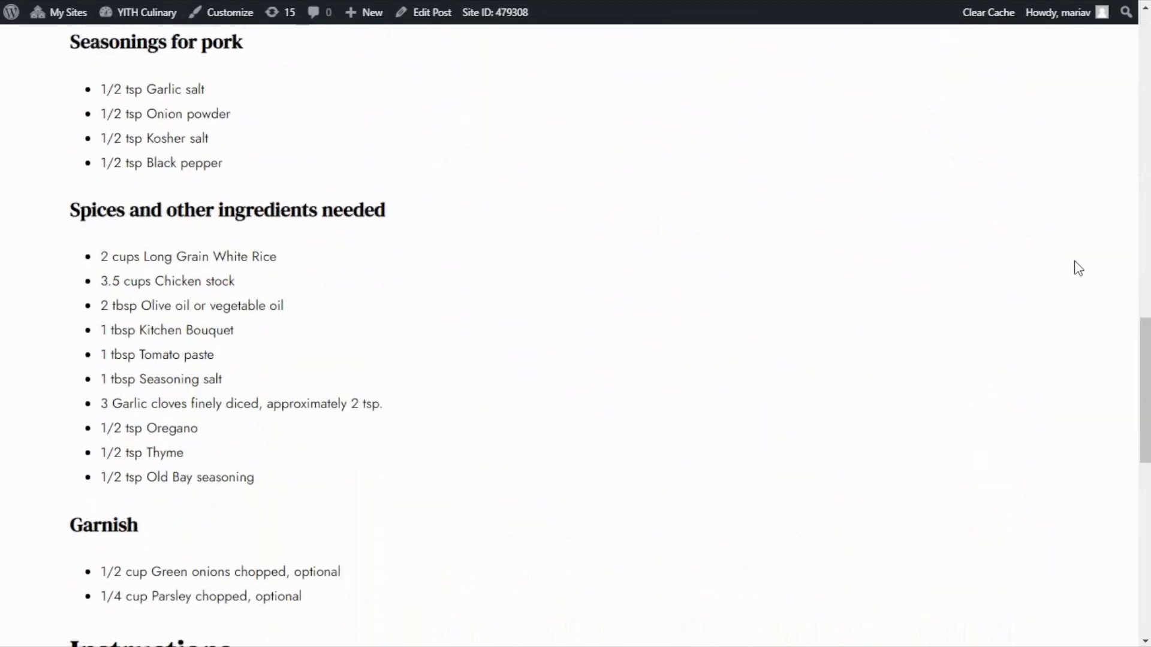
scroll(1079, 268, "down", 1)
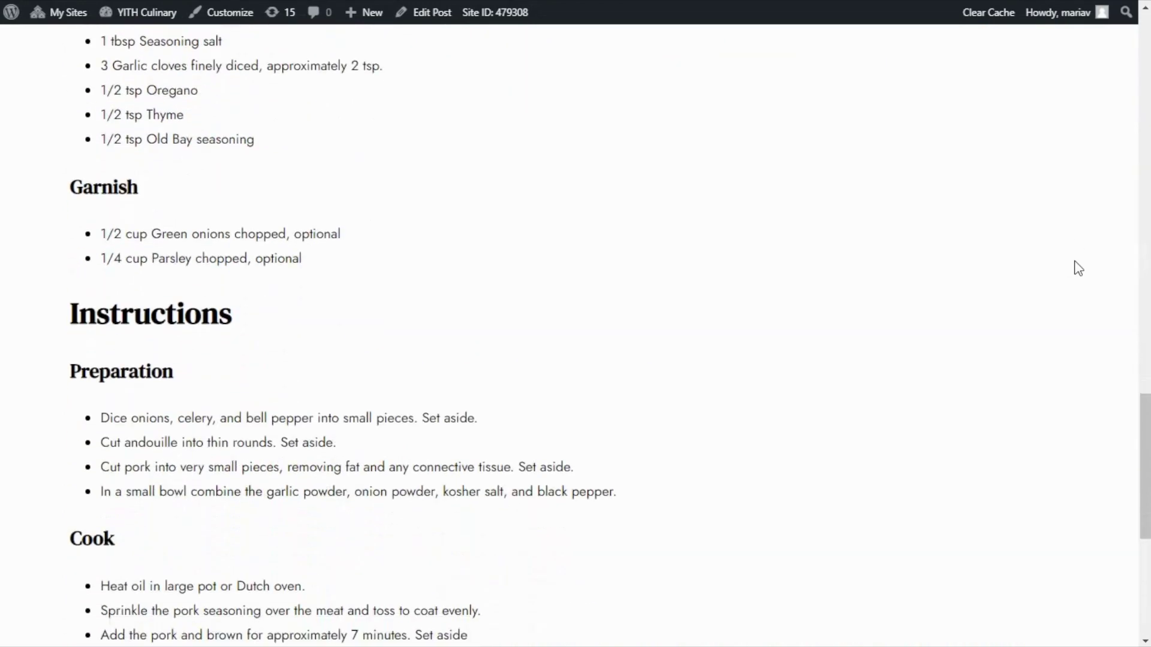
scroll(1078, 267, "down", 4)
scroll(1078, 267, "down", 1)
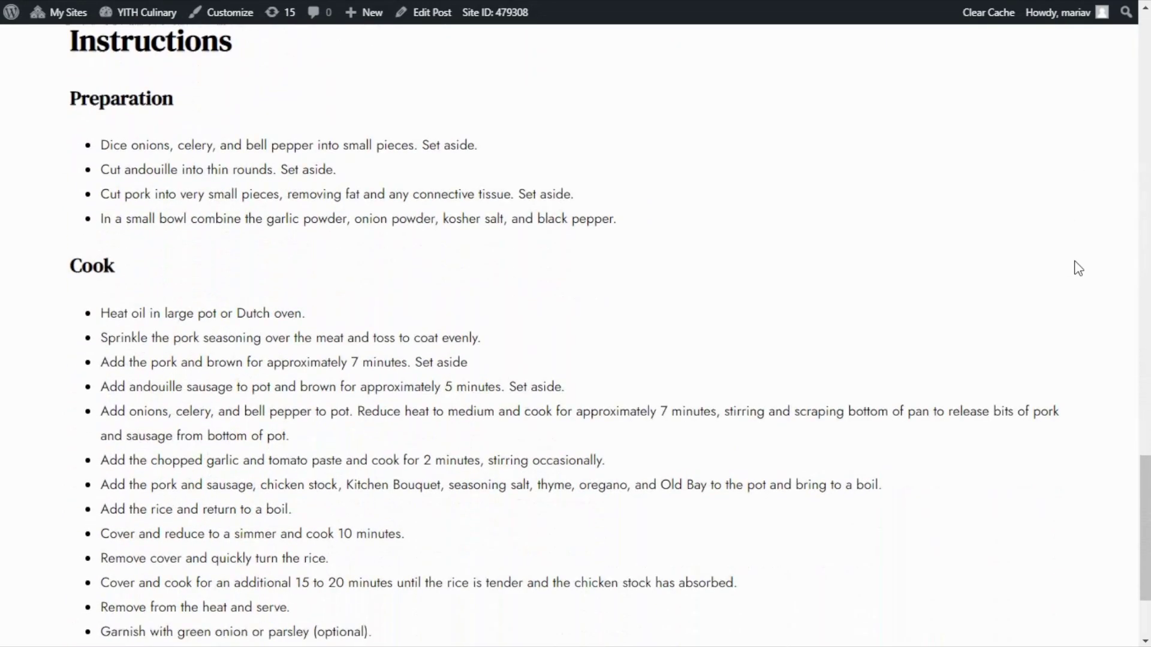
scroll(1078, 268, "up", 1)
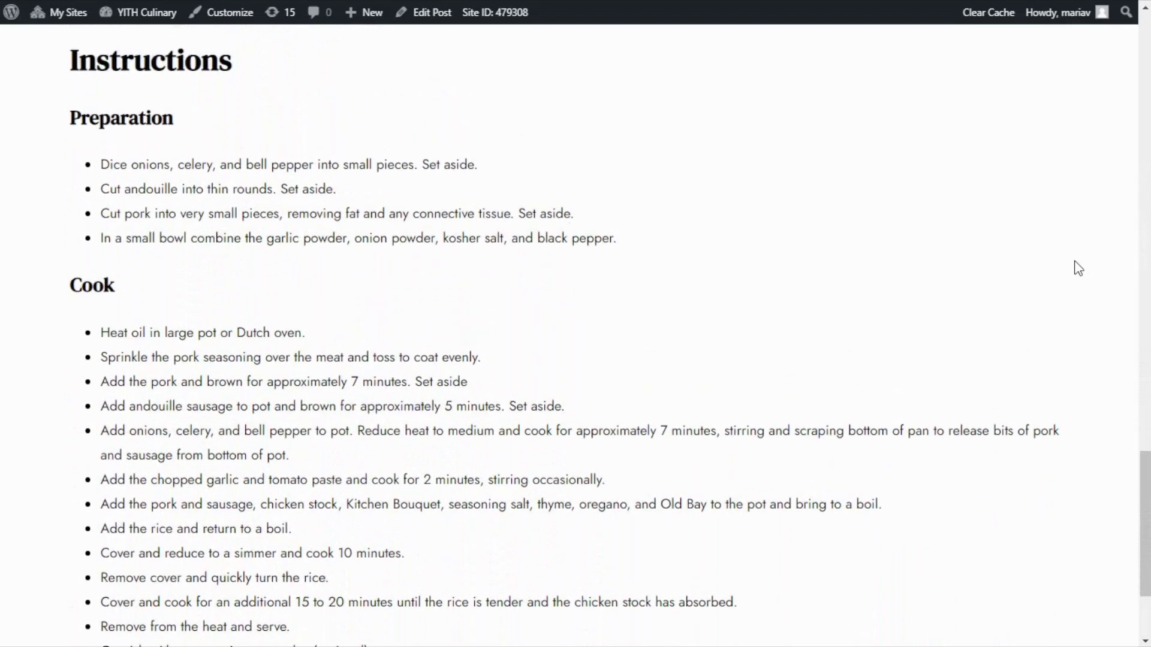
scroll(1078, 268, "up", 1)
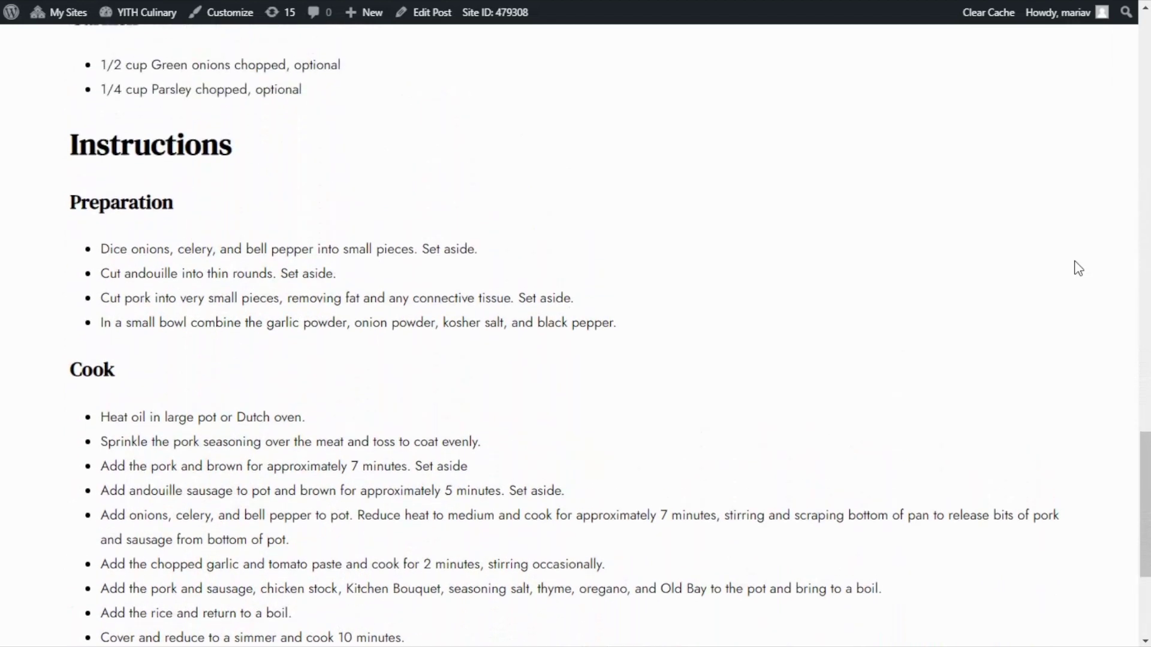
scroll(1078, 268, "up", 1)
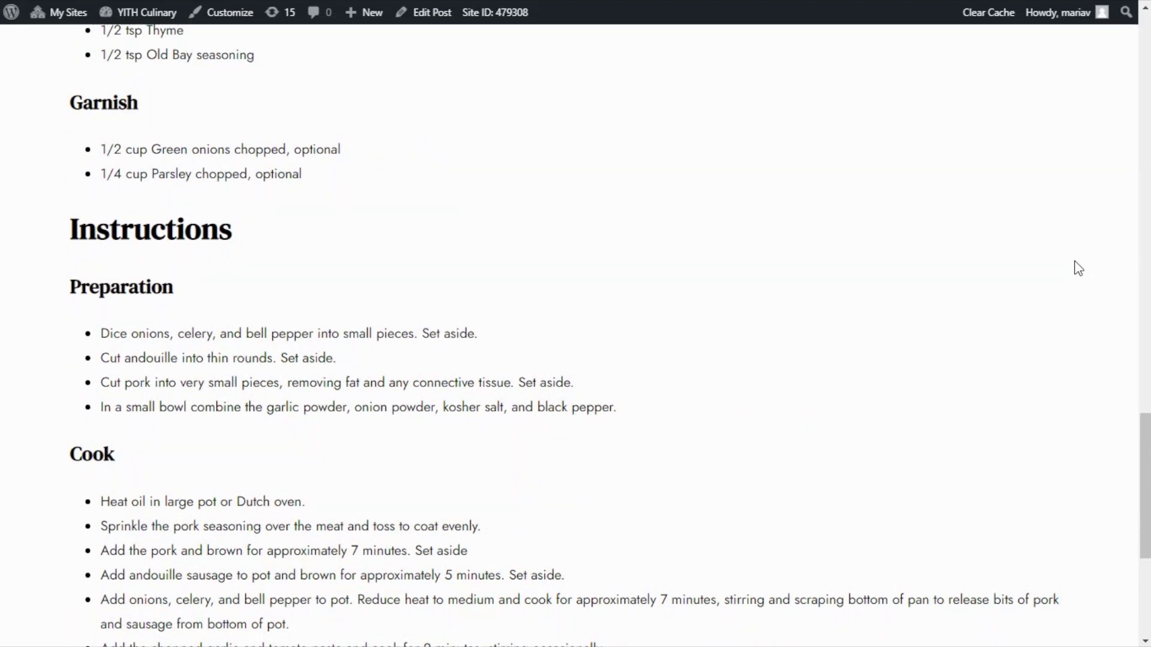
scroll(1079, 268, "up", 1)
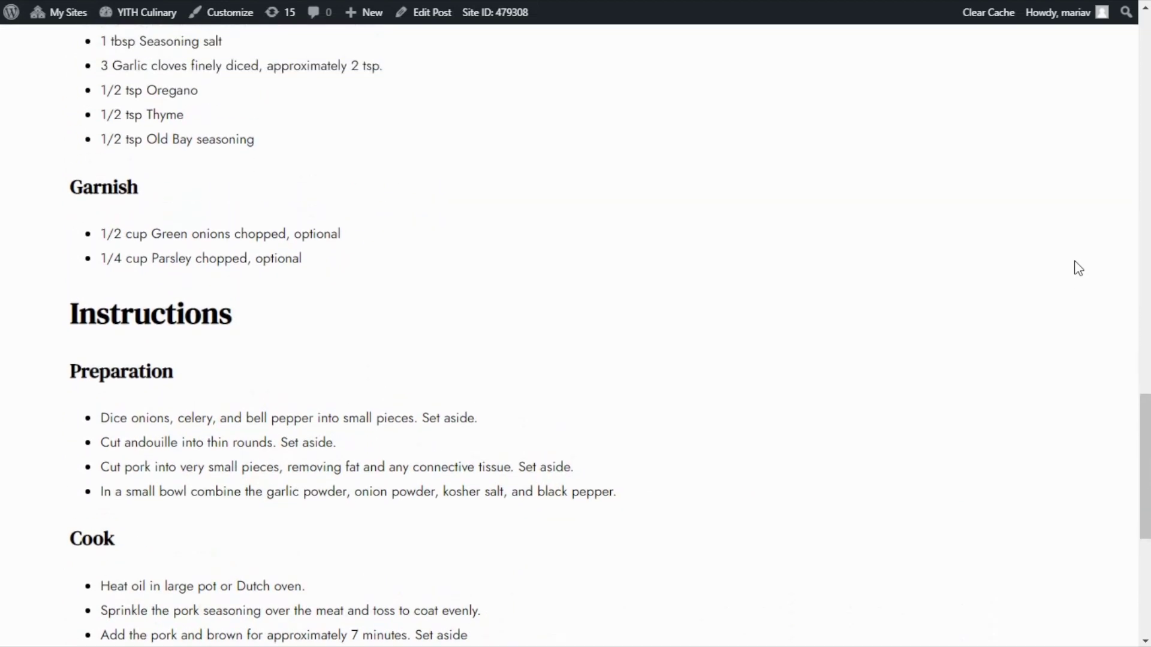
scroll(1078, 268, "up", 3)
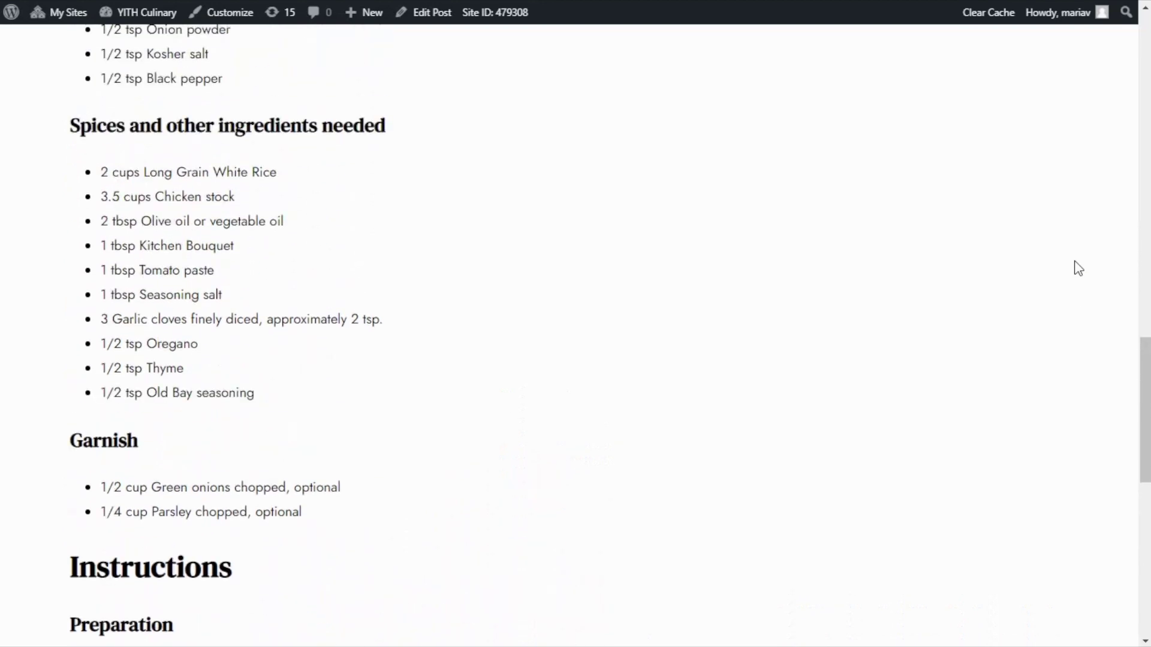
scroll(1079, 268, "up", 2)
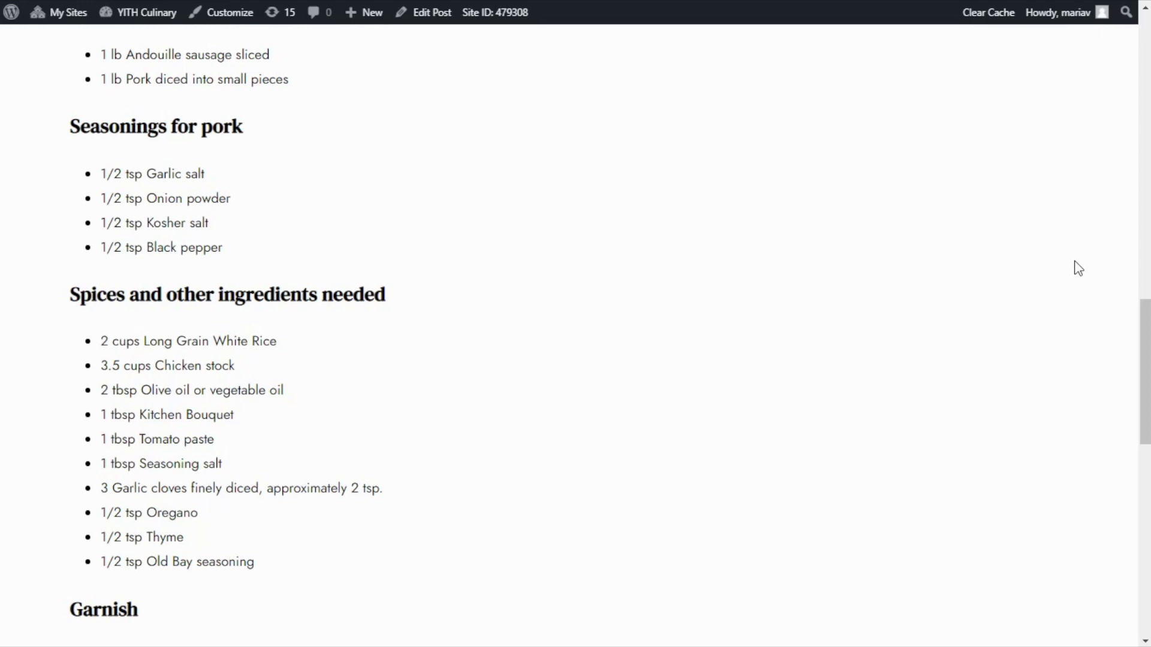
scroll(1079, 267, "up", 3)
scroll(1078, 268, "up", 3)
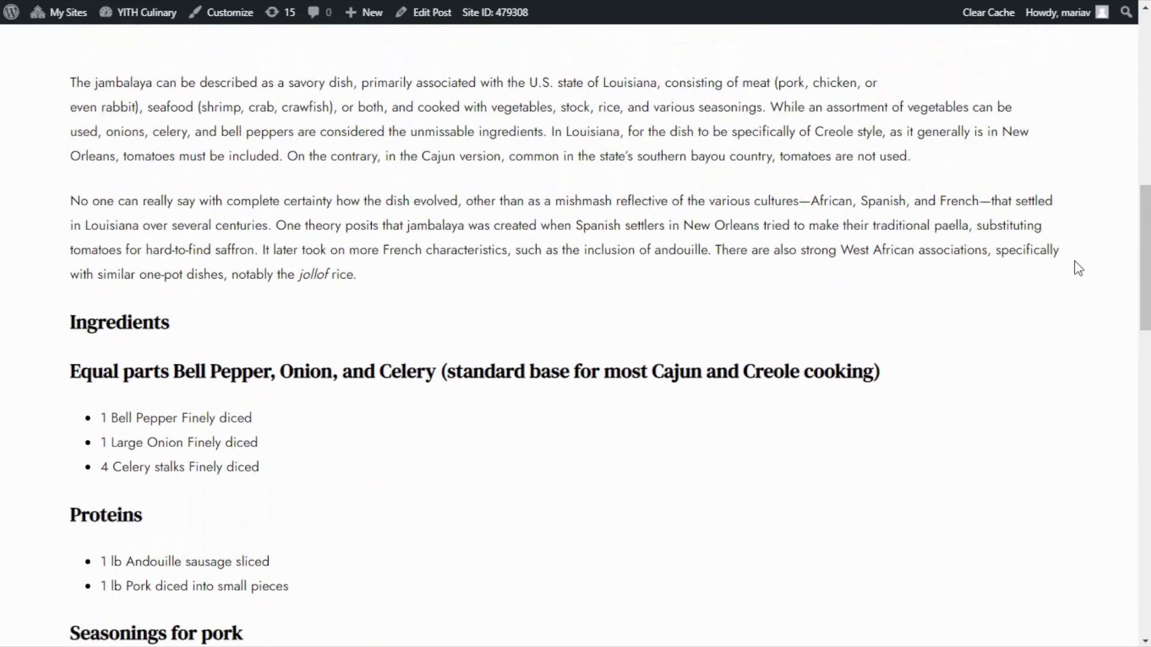
scroll(1078, 268, "up", 1)
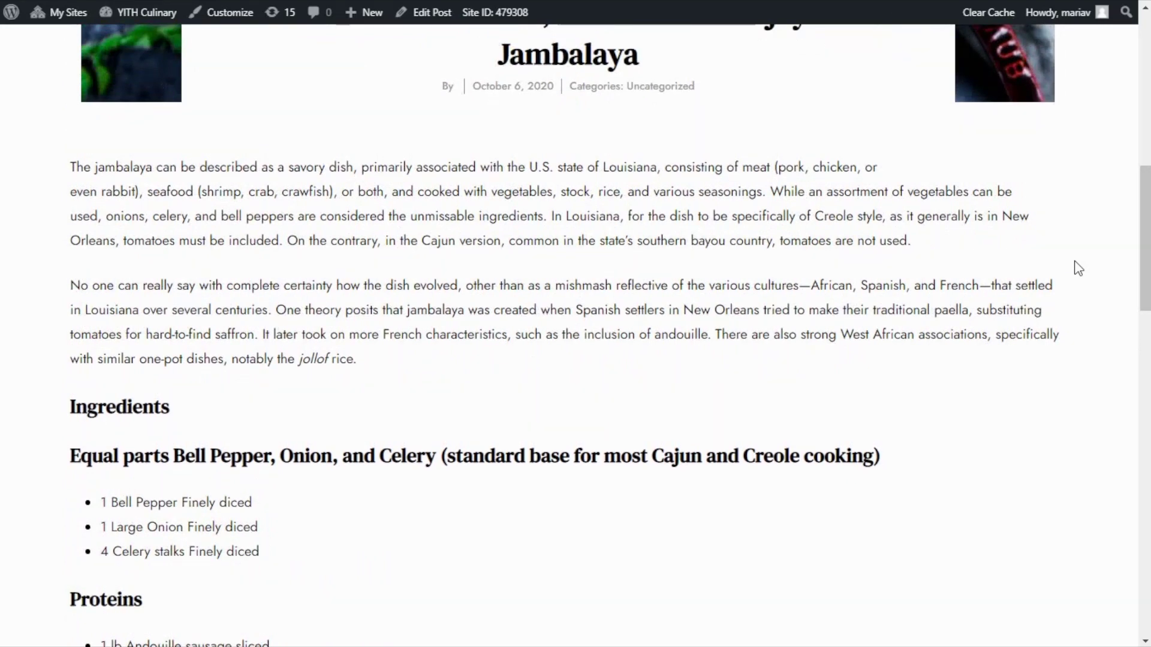
scroll(1079, 268, "up", 1)
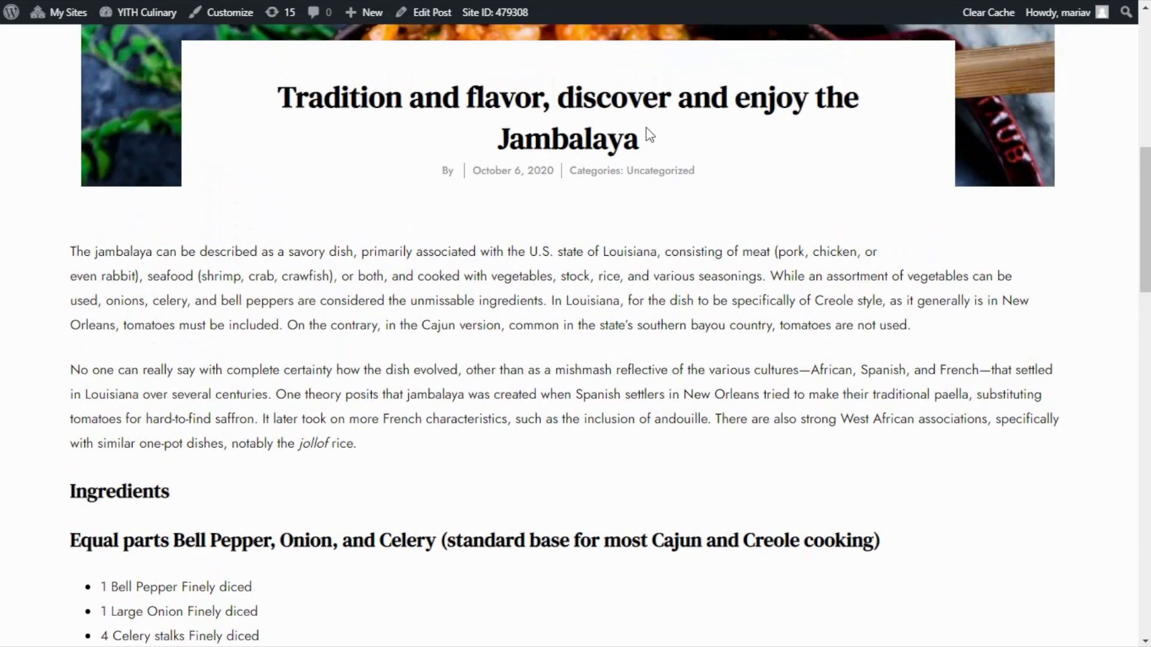
Step: Create a new product named "Monthly Magazine Subscription"
mouse_move(365, 12)
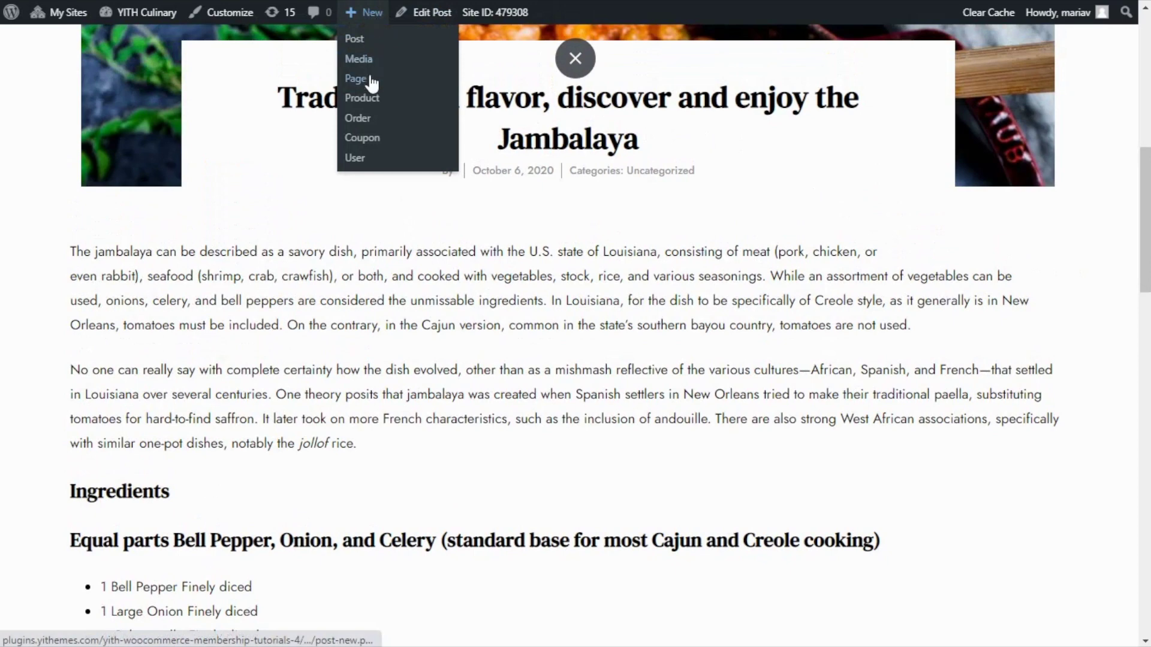
left_click(377, 106)
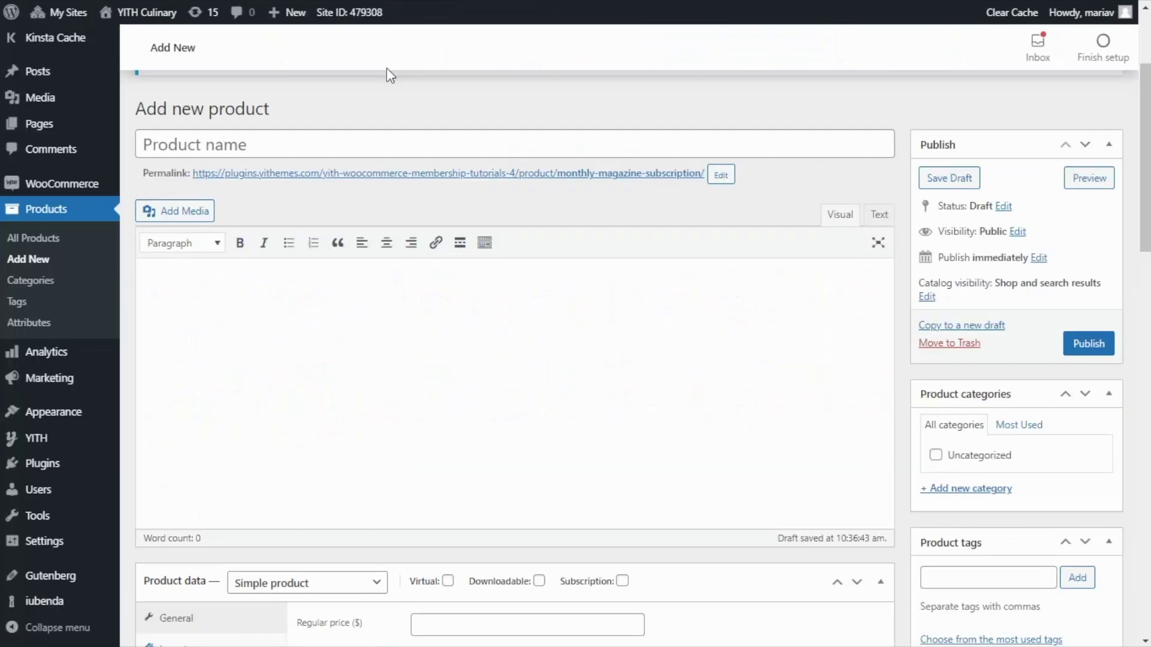
left_click(183, 144)
type("Monthly Magazine Subscription")
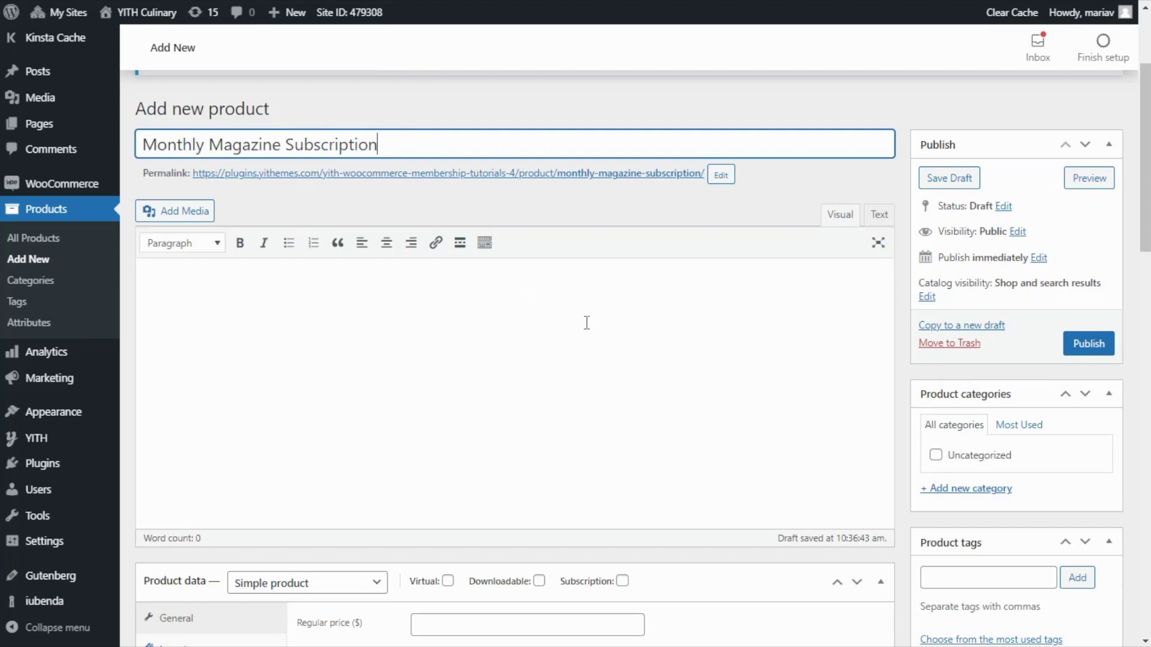
Step: Mark the simple product as a subscription and set its regular price to $6.95
scroll(589, 323, "down", 6)
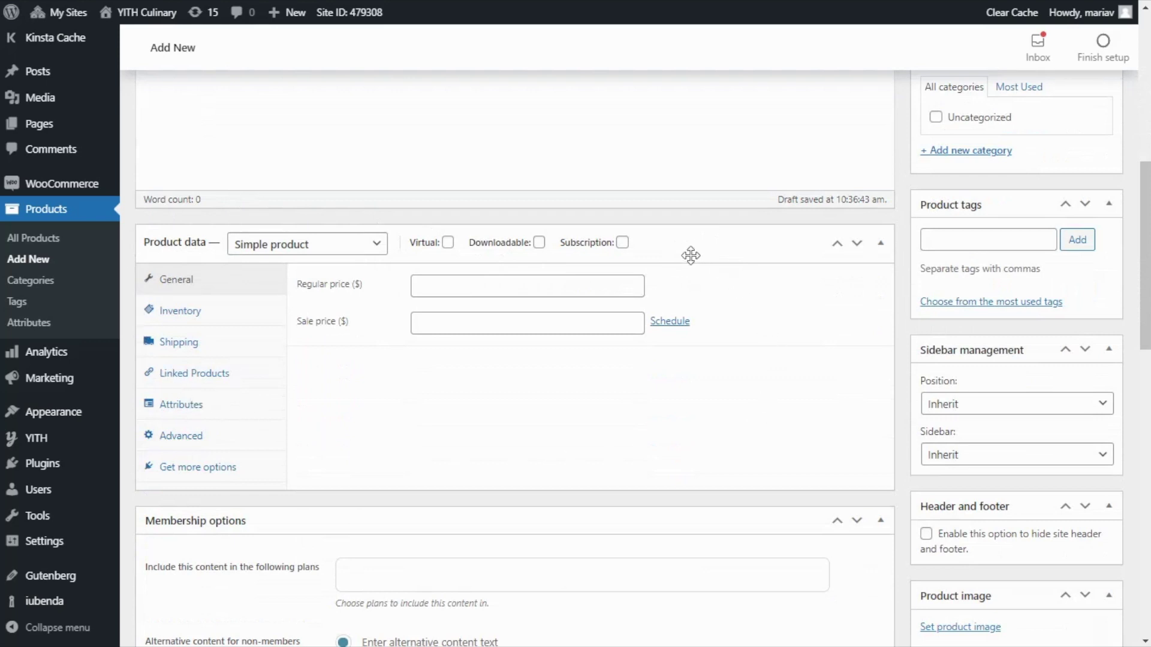
left_click(623, 243)
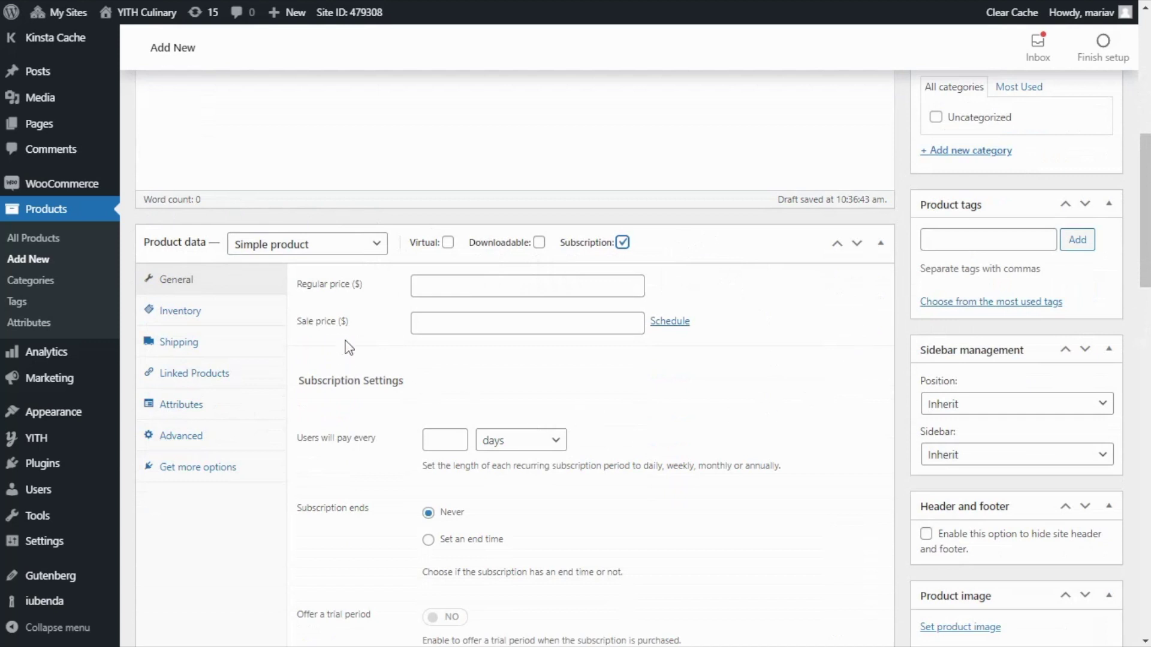
left_click(421, 288)
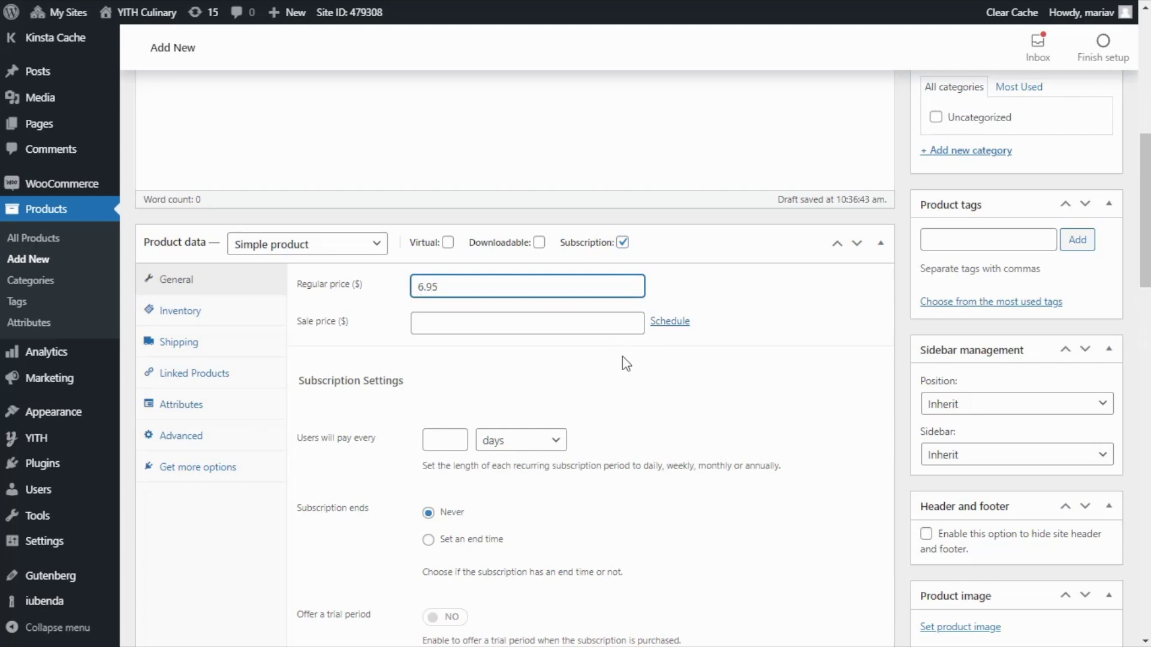
Step: Set the subscription's recurring payment interval to every 1 month
scroll(622, 356, "down", 3)
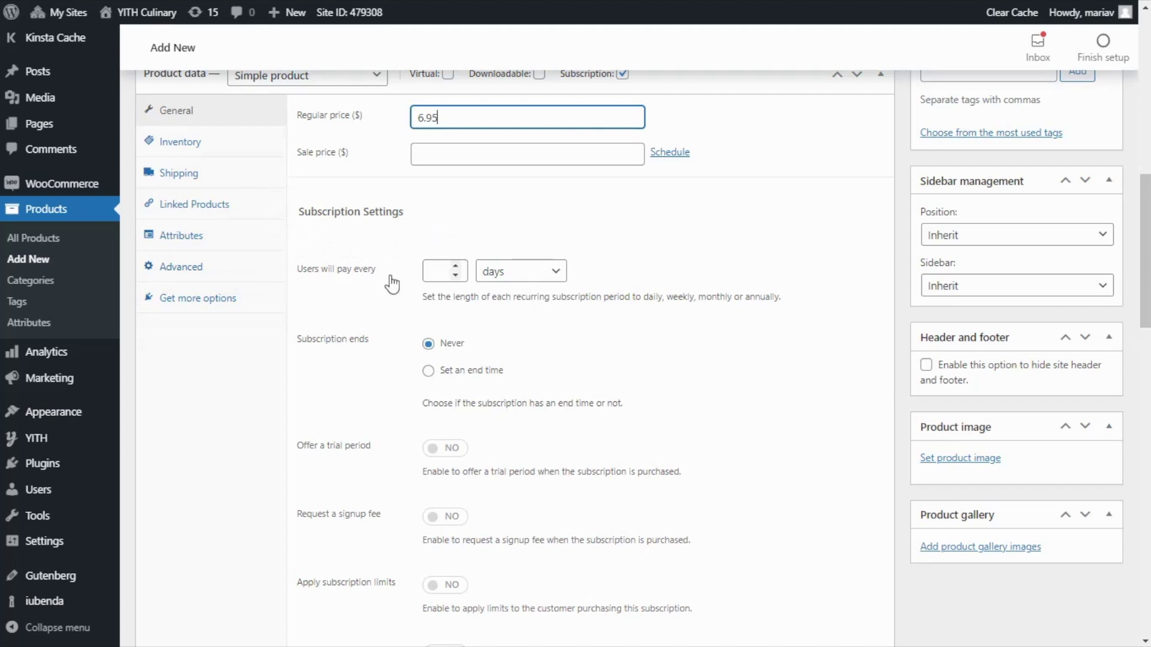
left_click(443, 271)
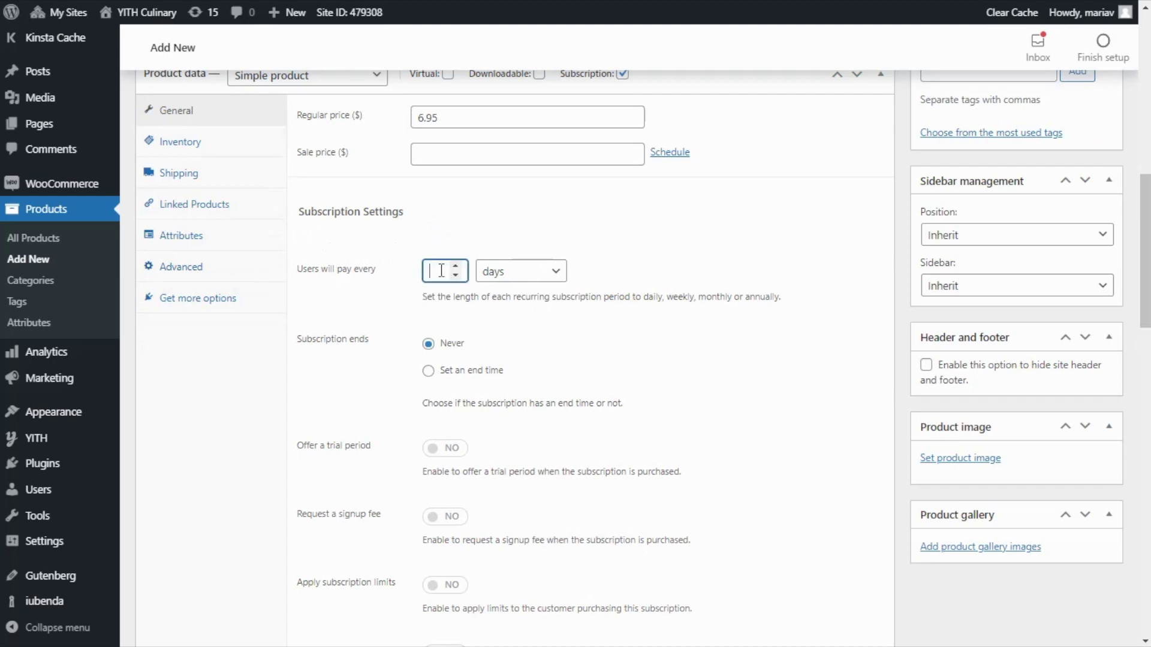
left_click(556, 271)
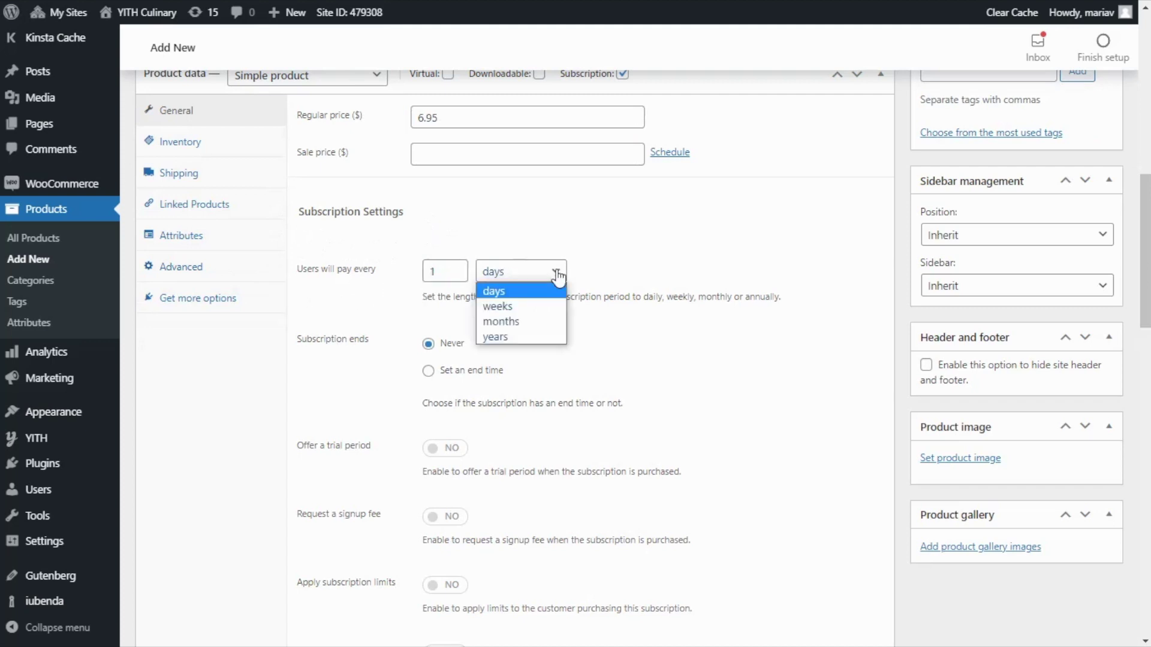
left_click(536, 323)
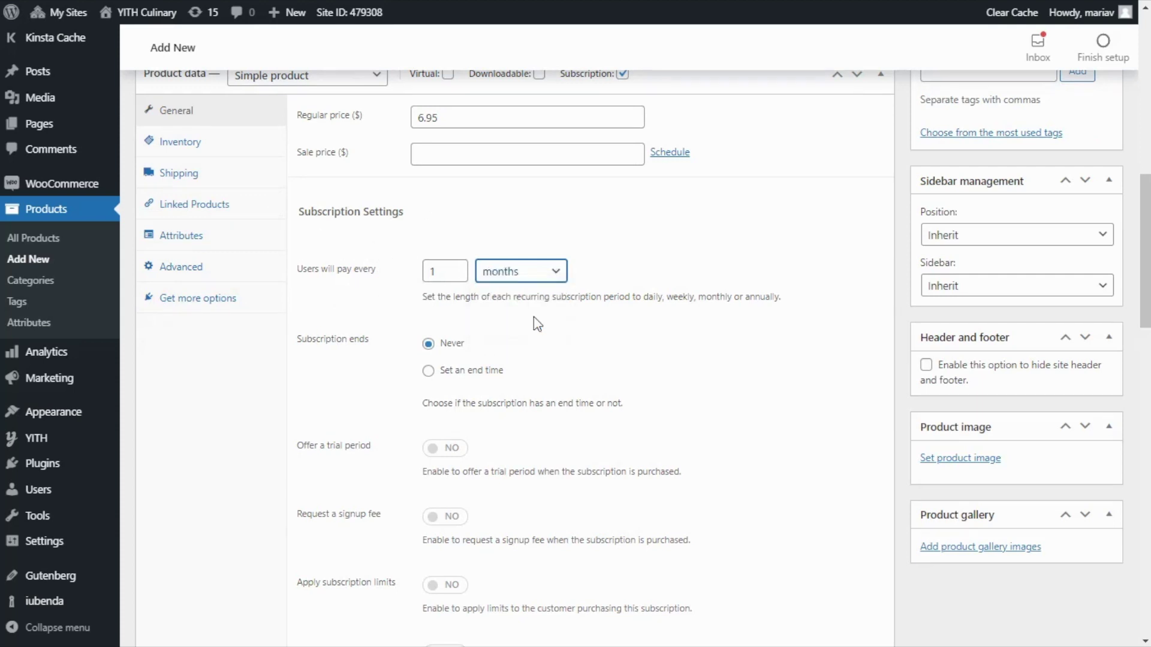
left_click(654, 269)
Step: Set the SUBSCRIPTION2.jpg picture from the media library as the product image
left_click(980, 459)
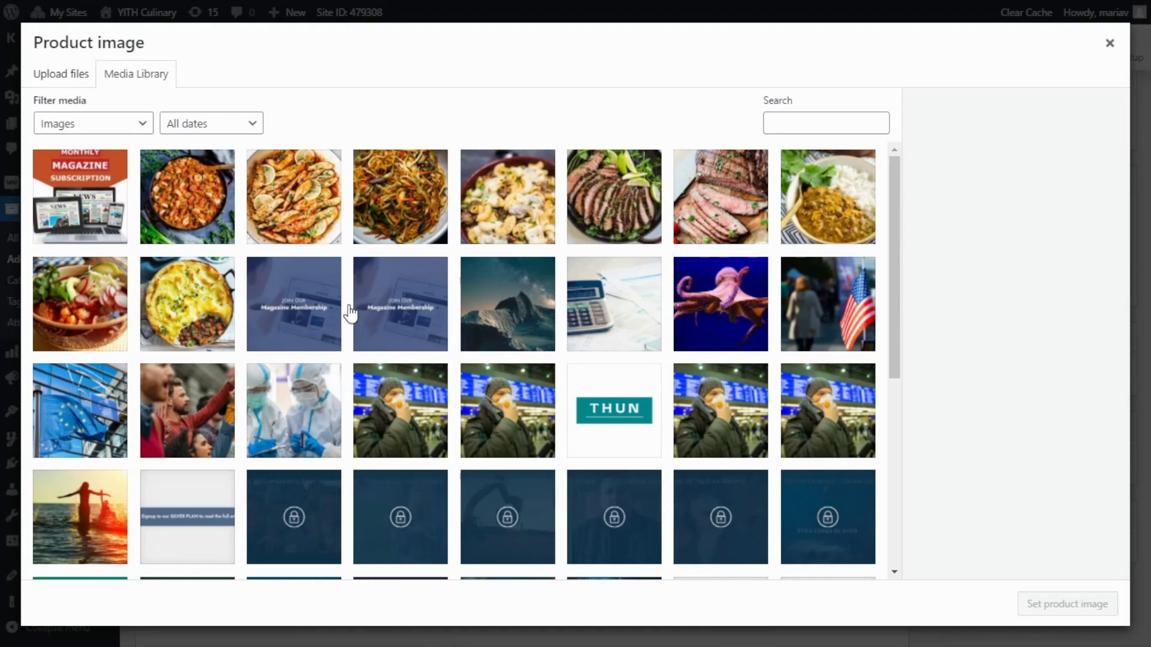
left_click(90, 186)
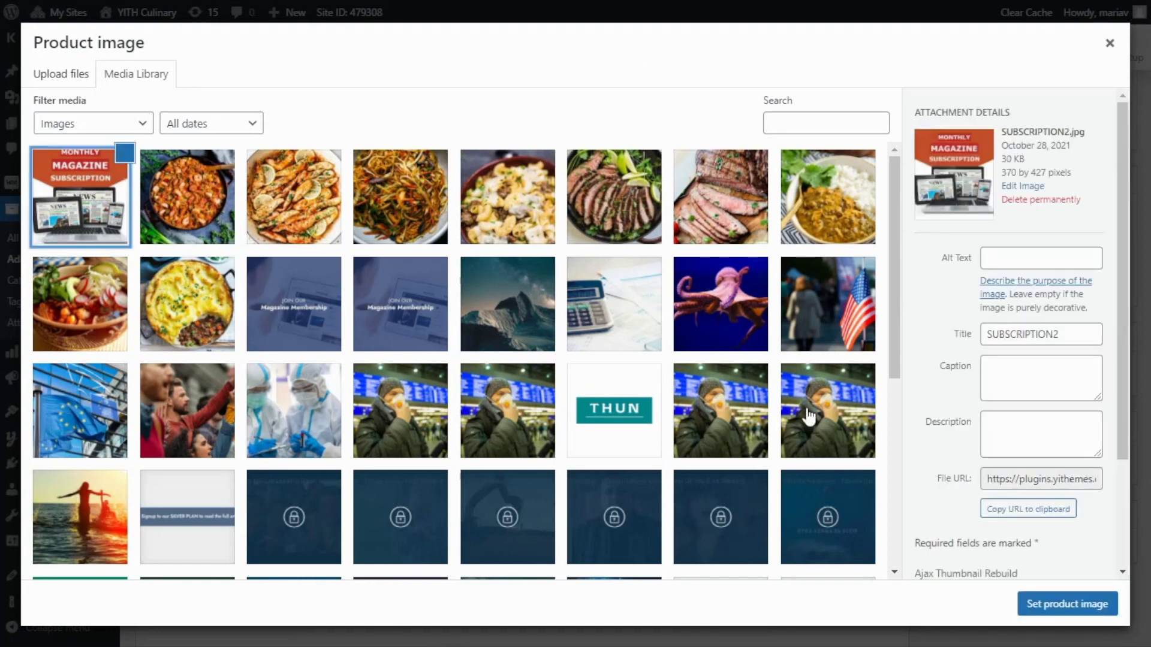
left_click(1067, 607)
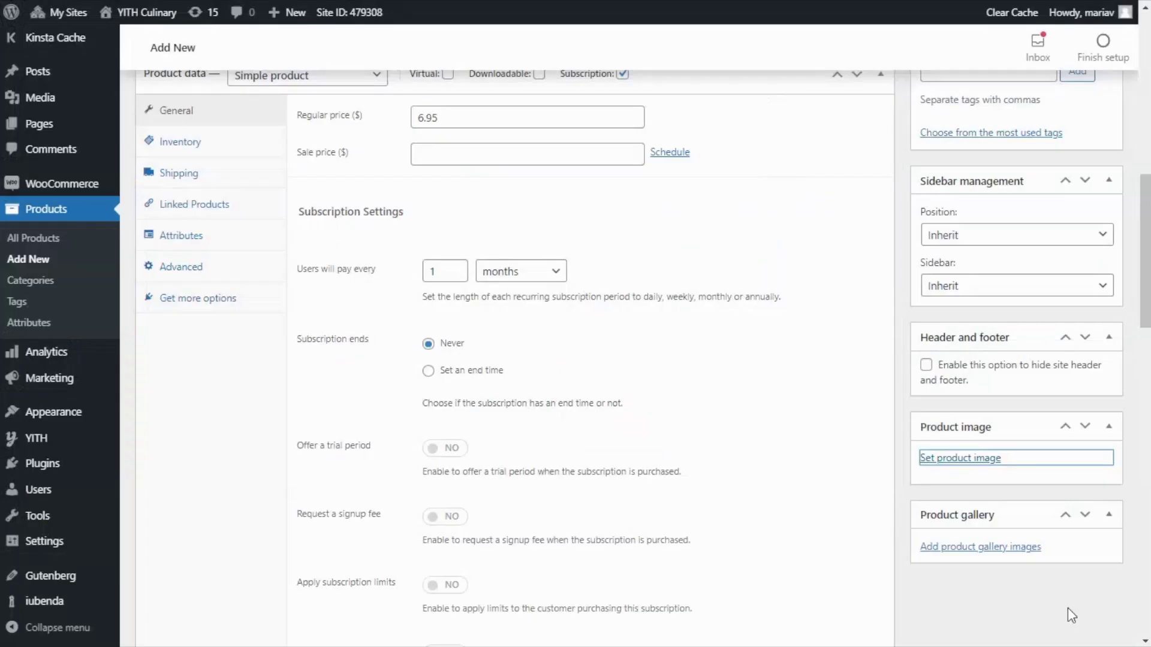
scroll(1146, 460, "down", 2)
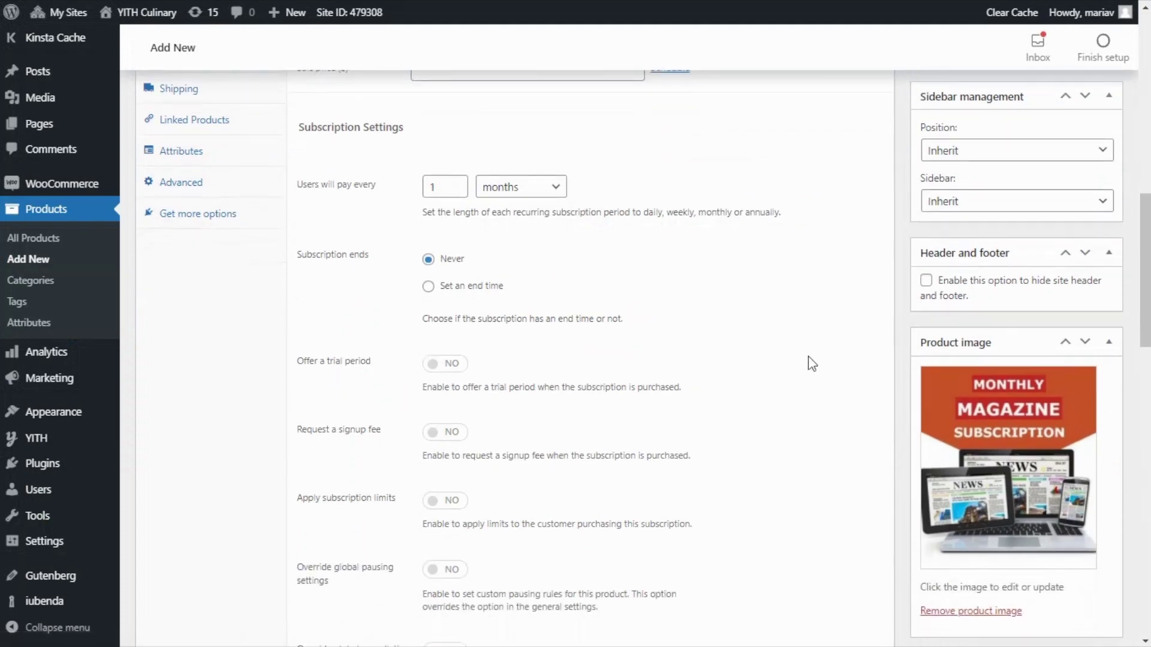
Step: Publish the Monthly Magazine Subscription product and open its page on the store
scroll(845, 327, "up", 8)
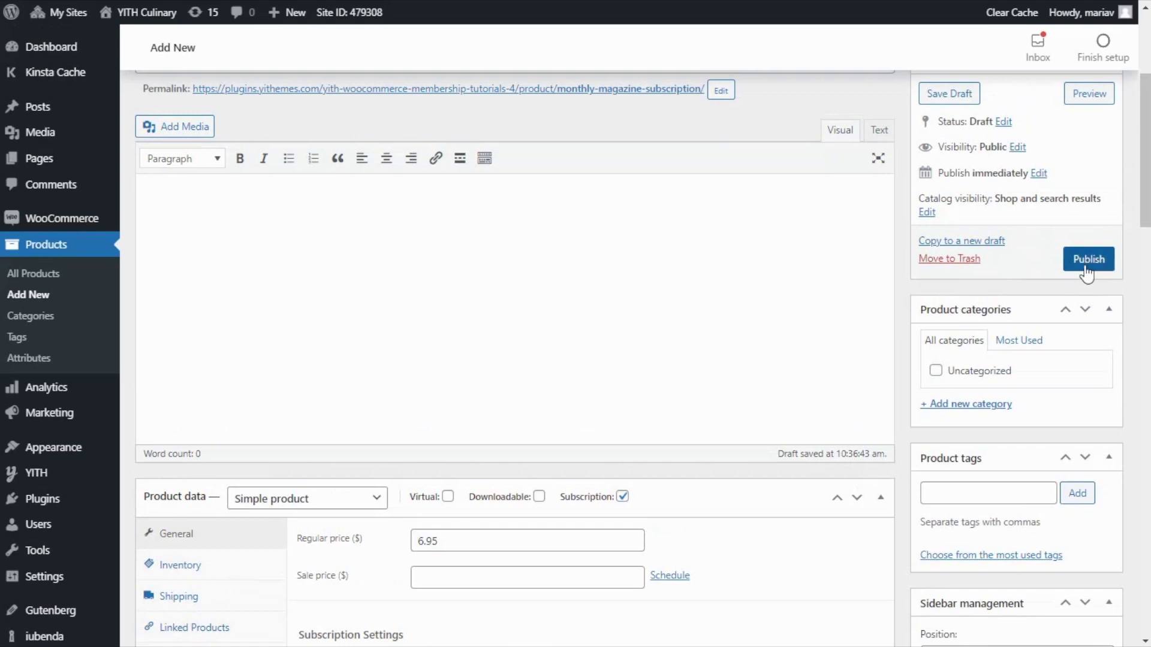
left_click(1086, 268)
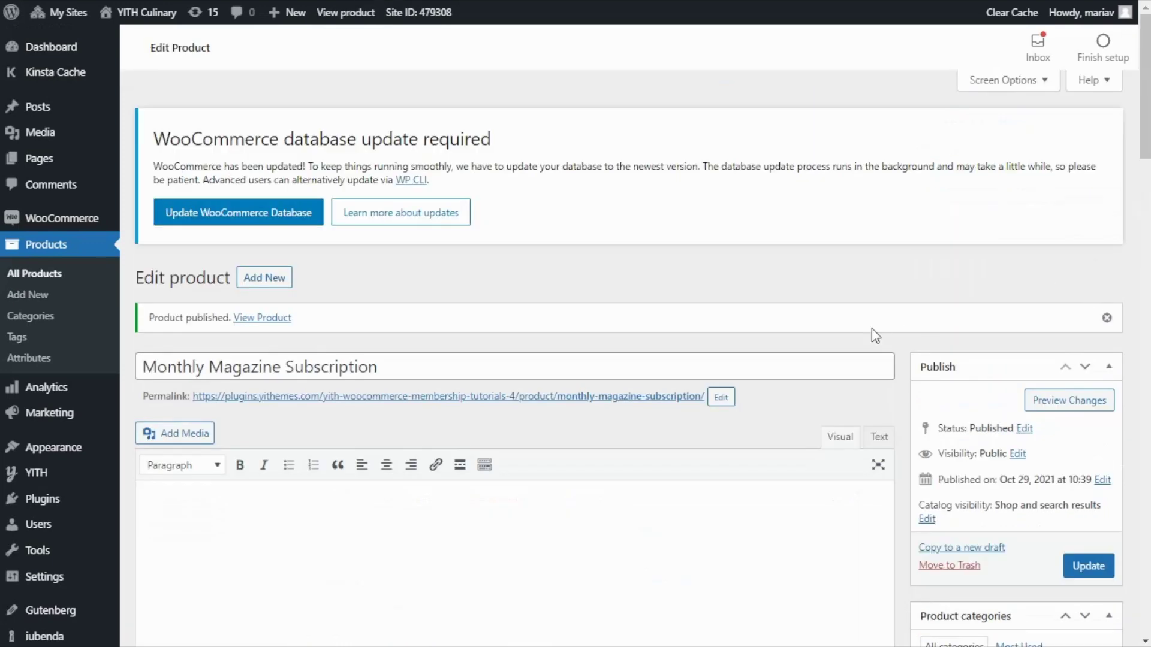
left_click(438, 403)
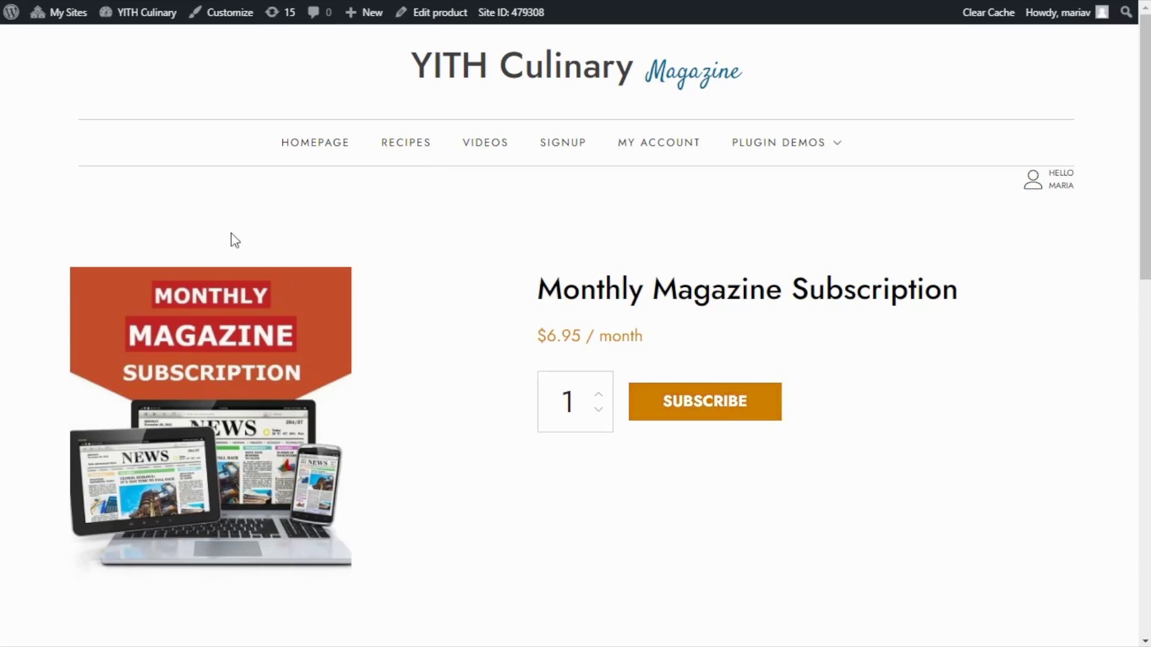
Step: Add a new YITH membership plan titled "Monthly Magazine plan"
left_click(145, 34)
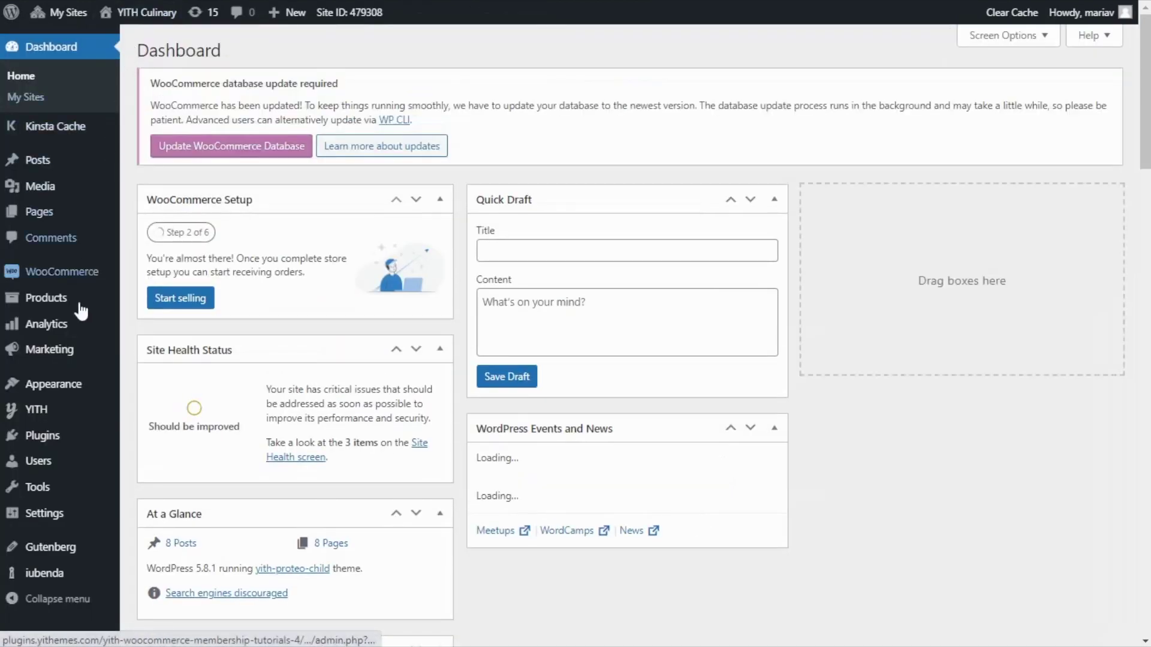
mouse_move(51, 414)
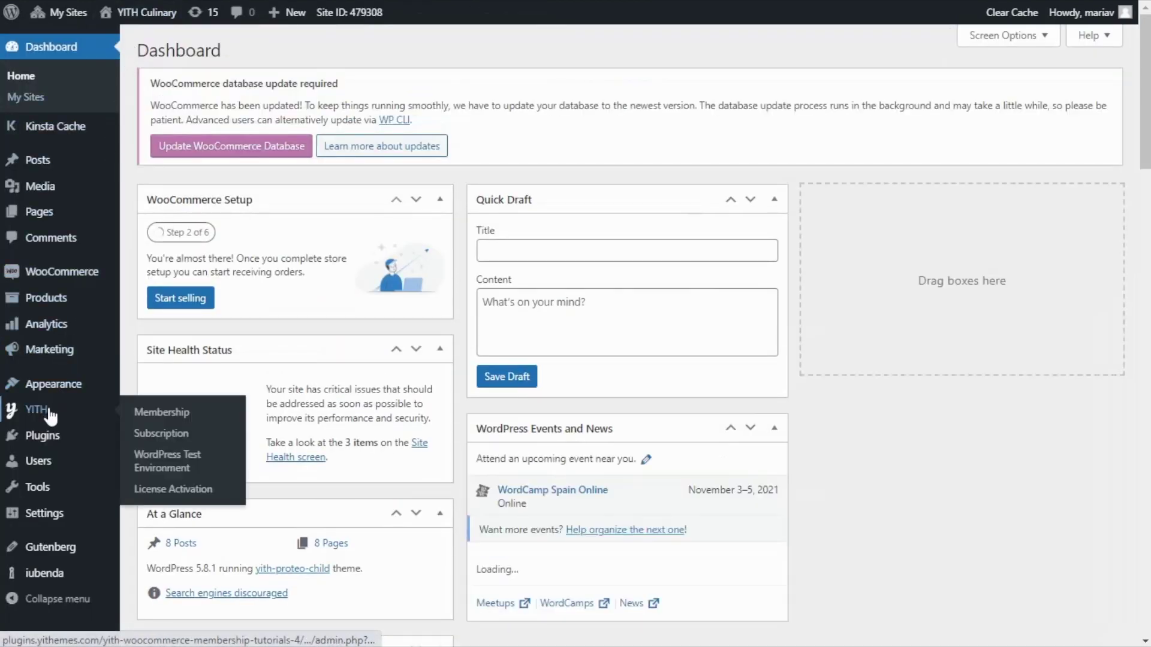
left_click(190, 422)
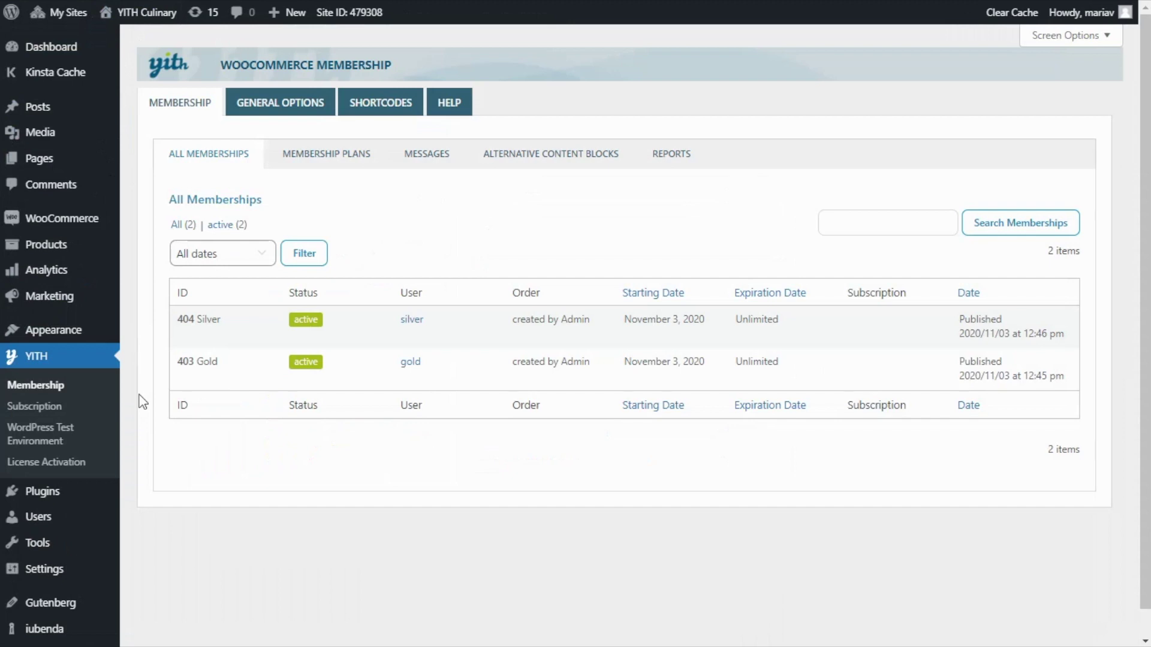
left_click(335, 155)
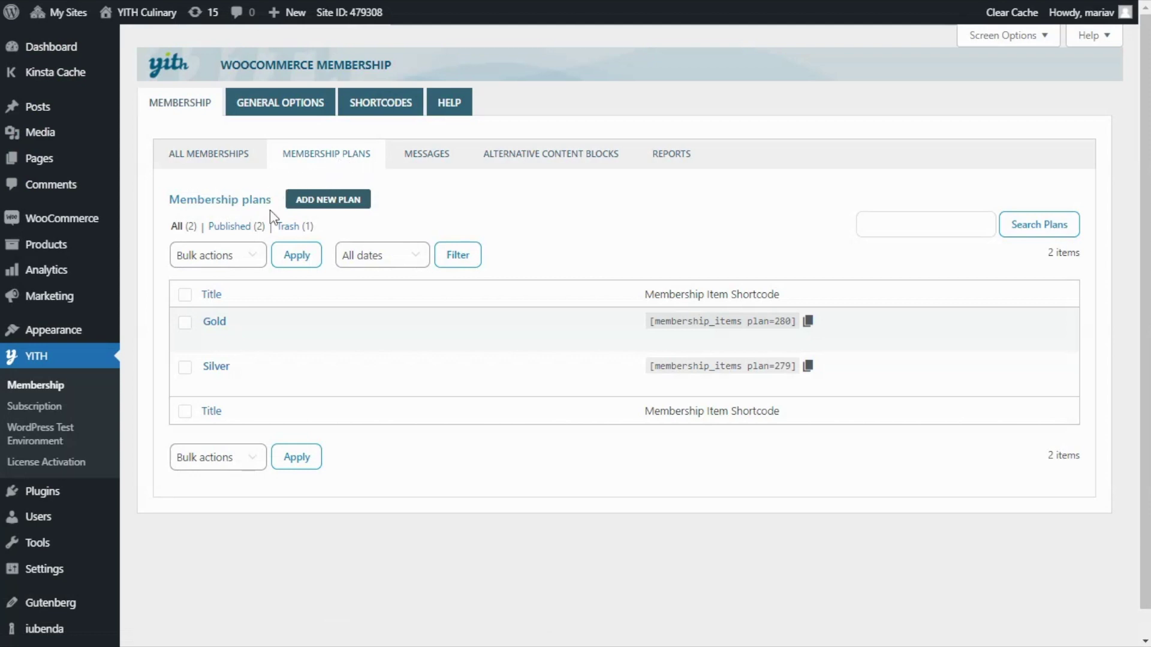
left_click(330, 207)
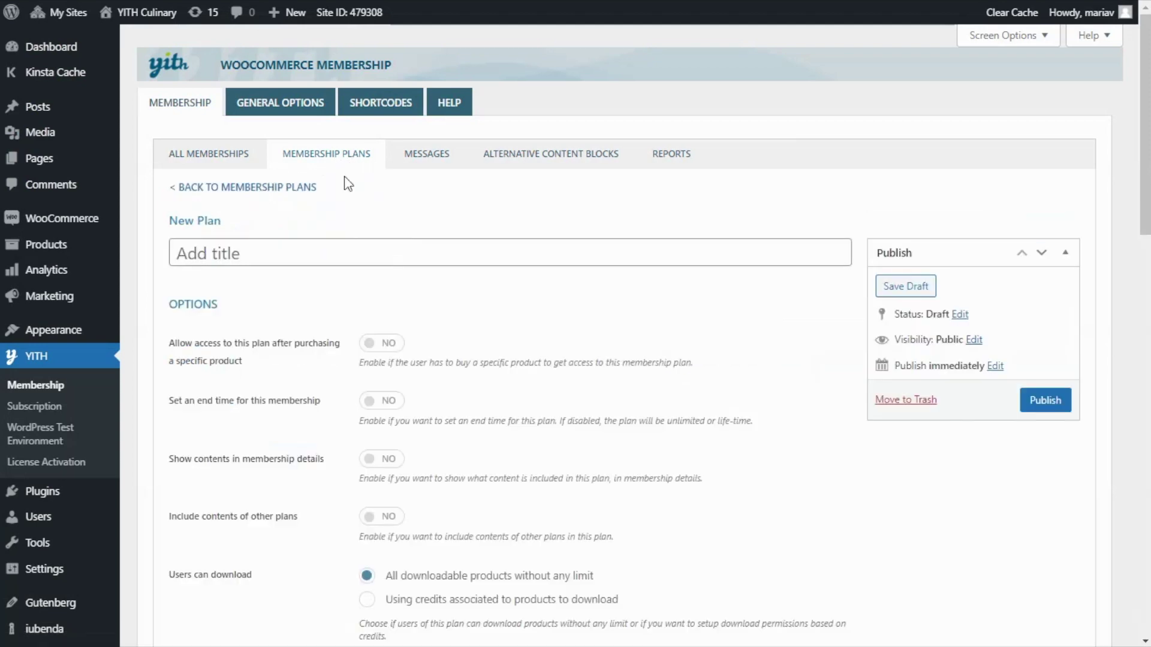
left_click(188, 257)
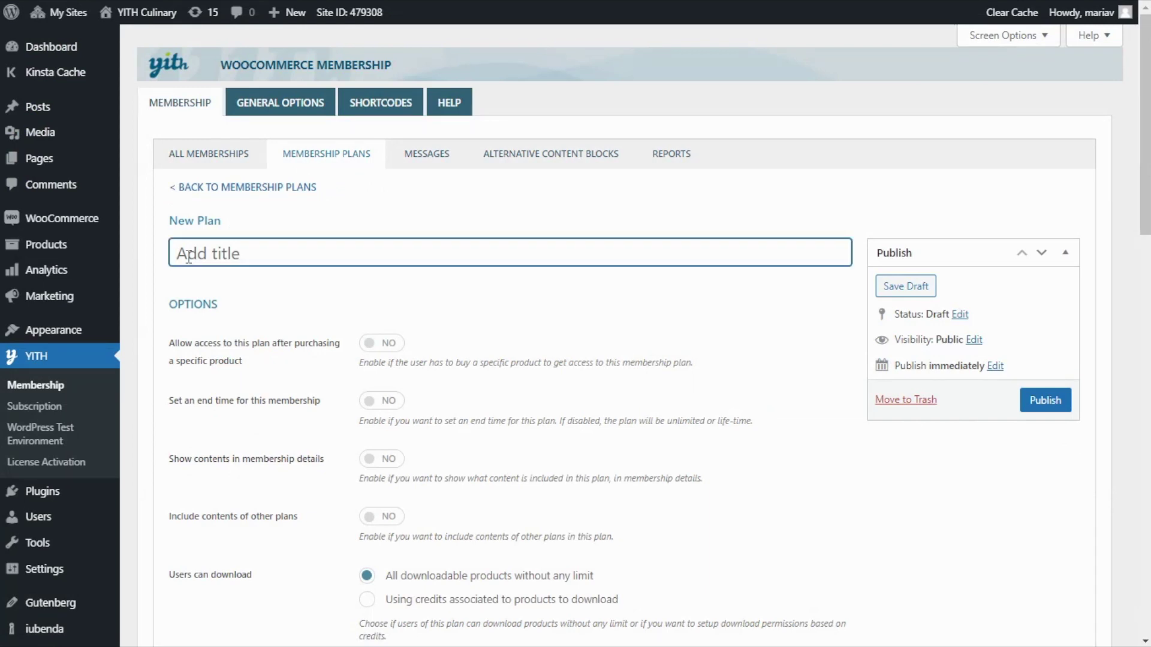
type("Monthly Magazine plan")
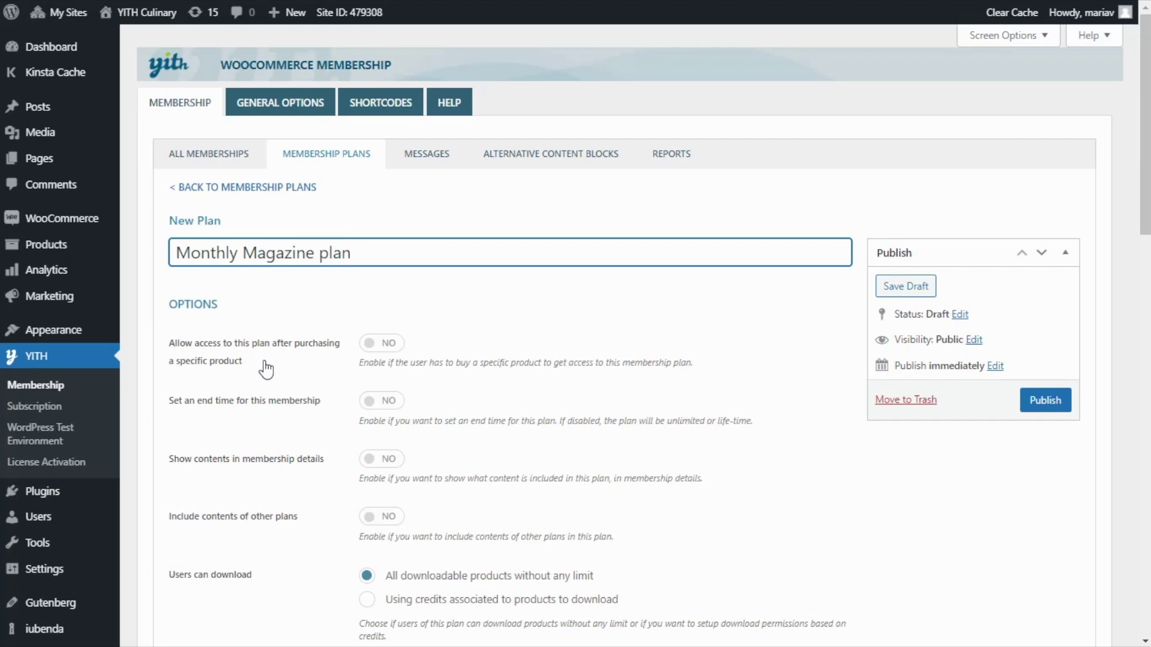
Step: Allow access to the plan after purchasing a specific product and link the Monthly Magazine Subscription product to it
left_click(379, 350)
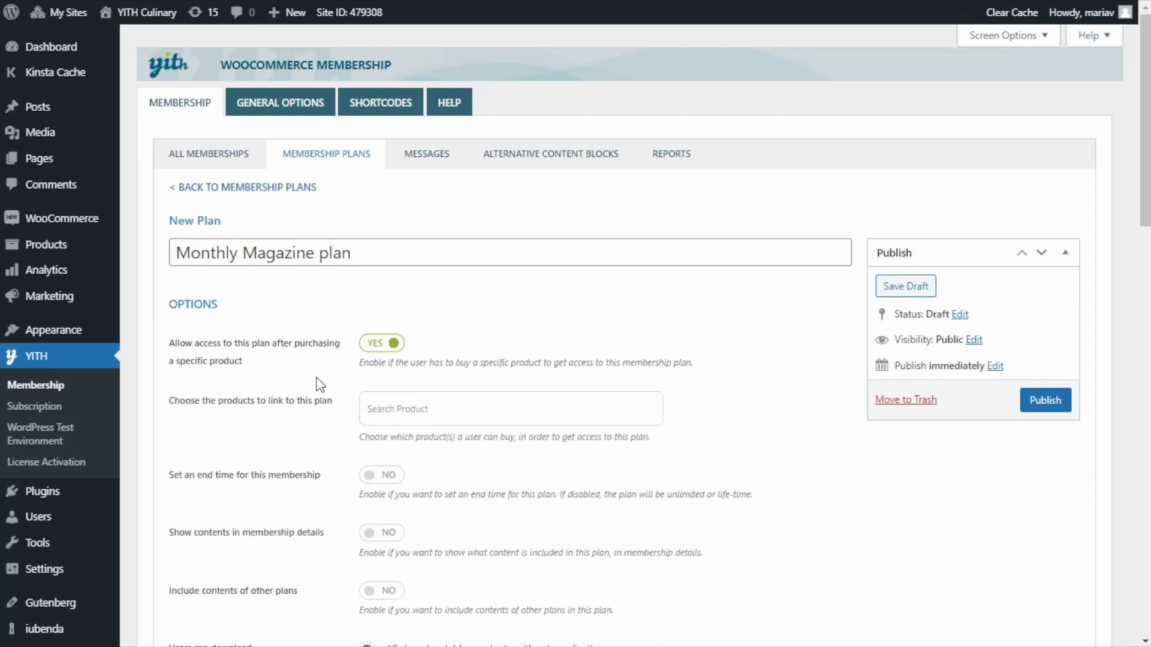
left_click(390, 408)
type("month")
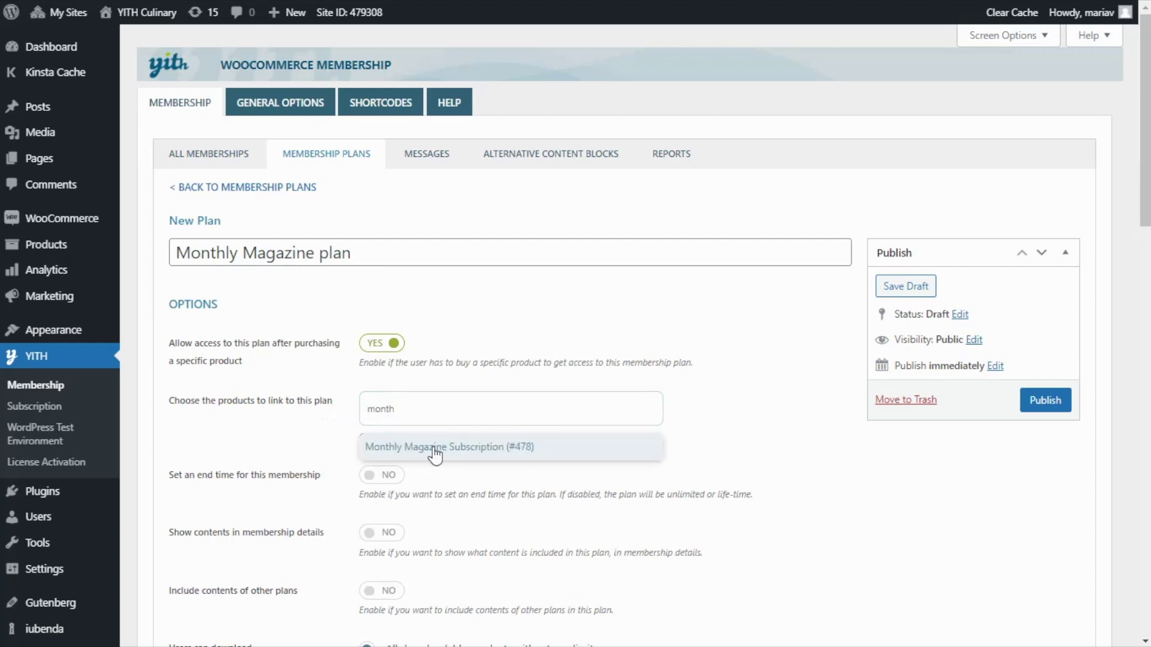
left_click(435, 449)
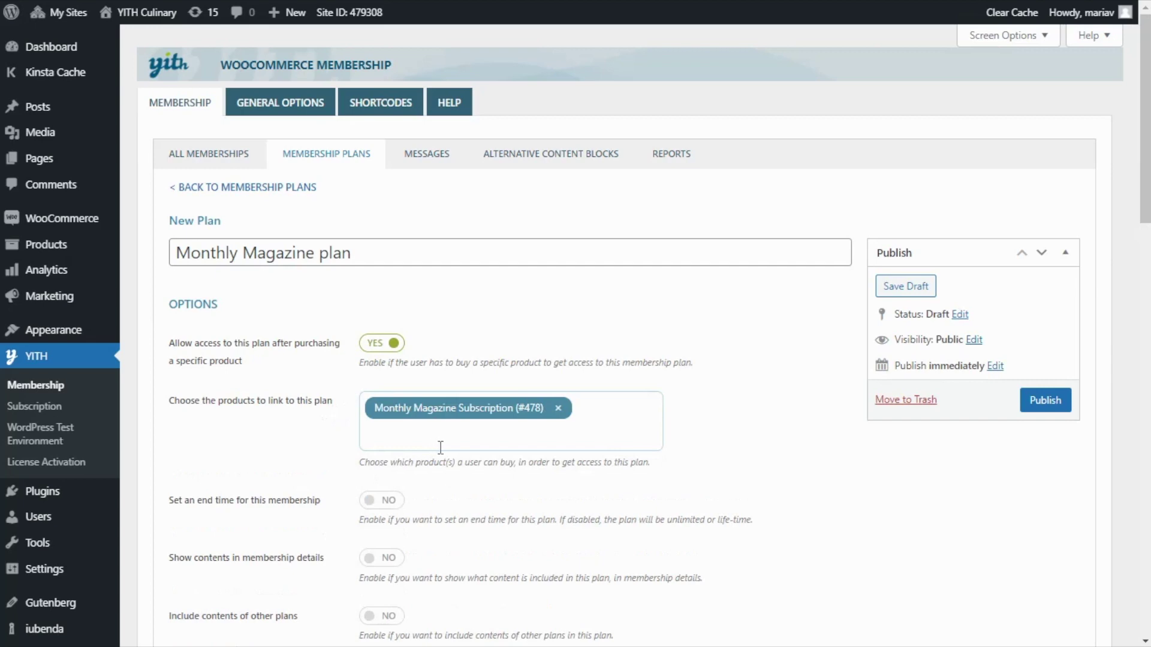
Step: Make all posts accessible to members of the plan and publish the plan
scroll(472, 478, "down", 6)
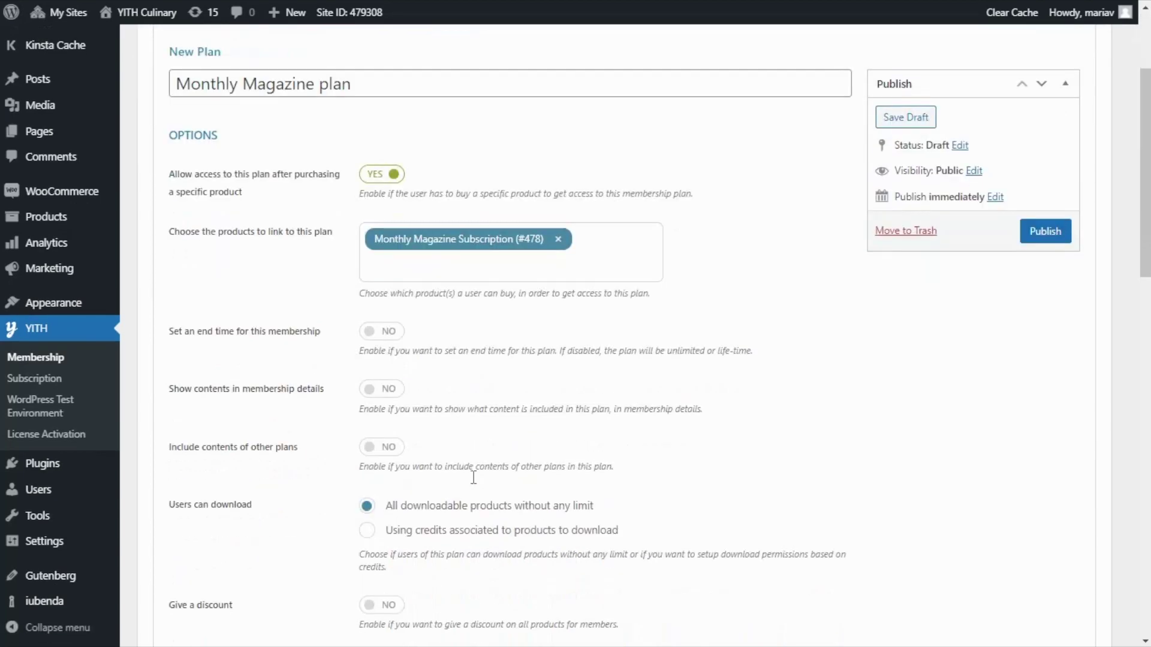
scroll(475, 484, "down", 1)
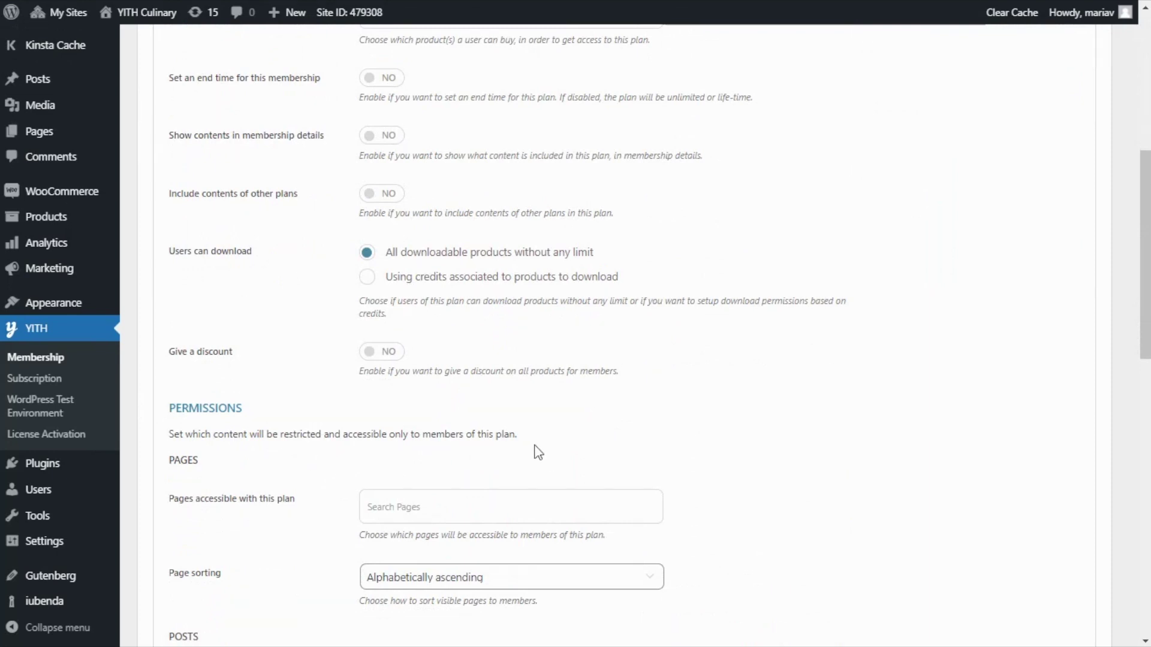
scroll(752, 435, "down", 1)
scroll(751, 436, "down", 4)
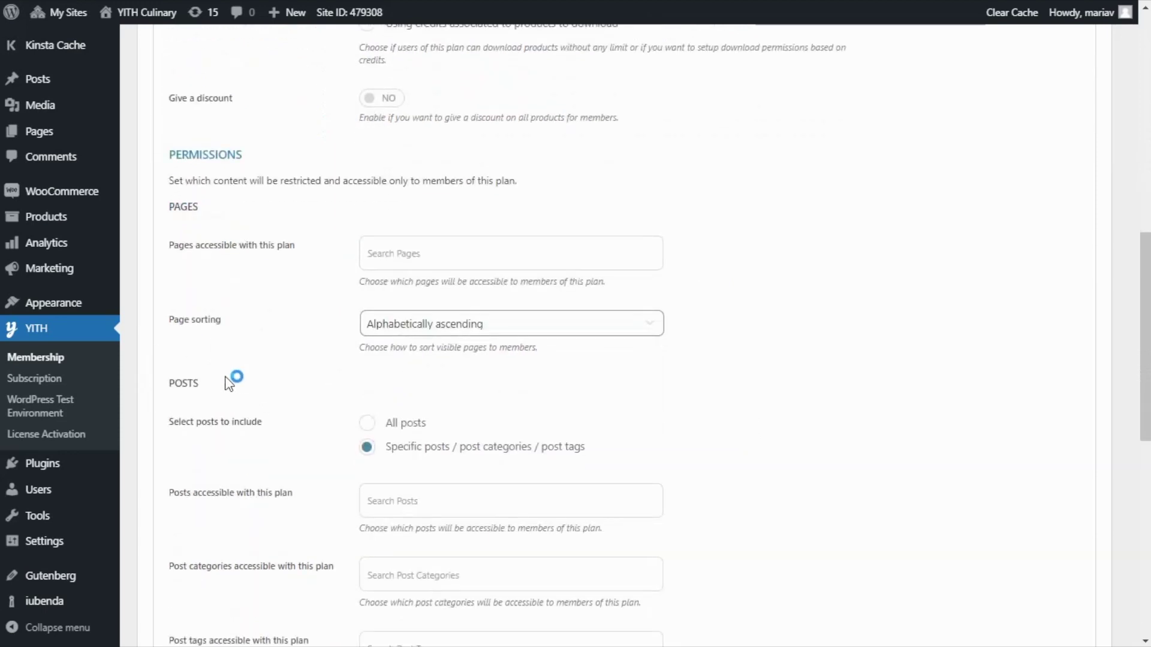
left_click(366, 423)
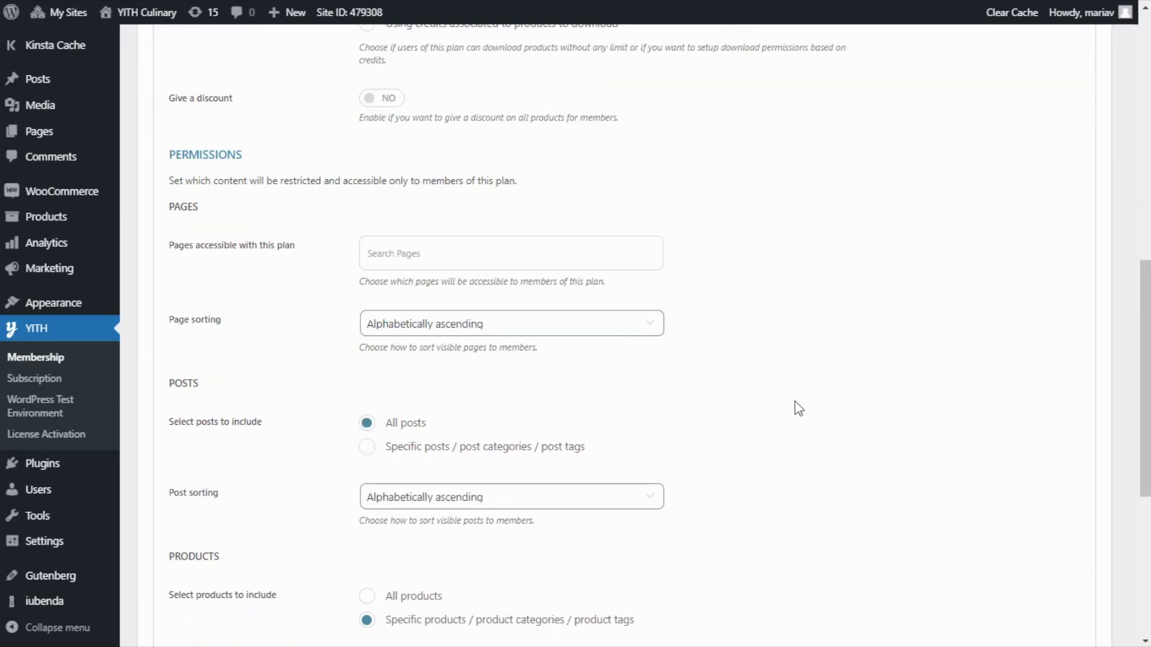
scroll(839, 414, "up", 5)
scroll(955, 416, "up", 4)
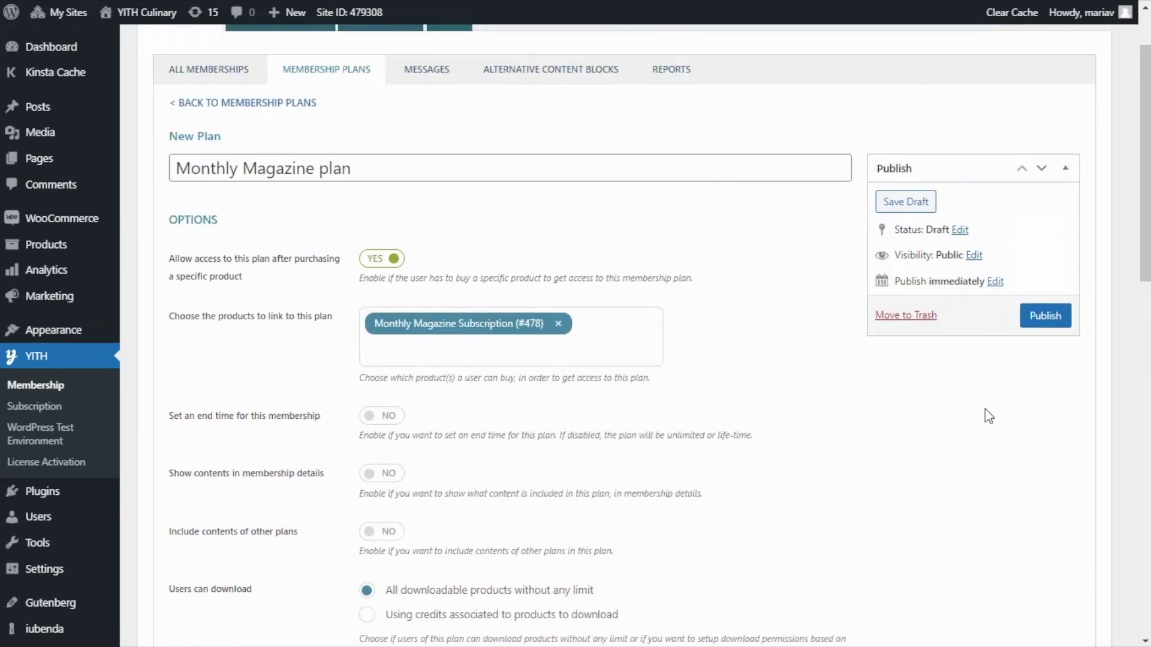
left_click(1043, 321)
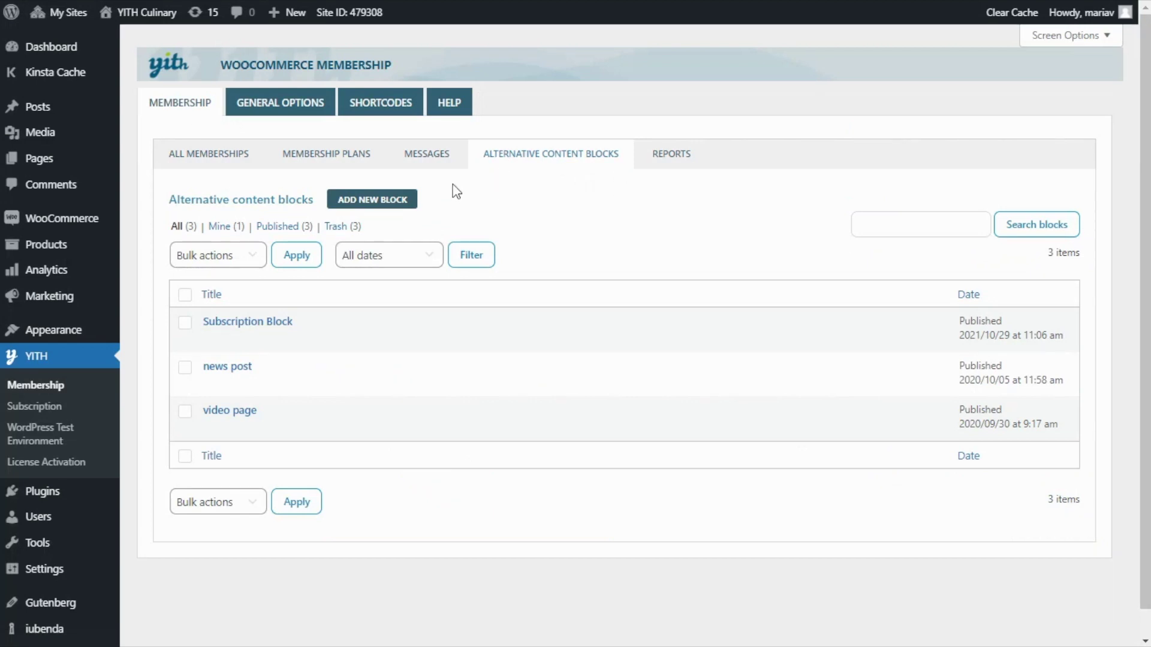
Step: Add a new alternative content block titled "Subscription Block"
left_click(376, 204)
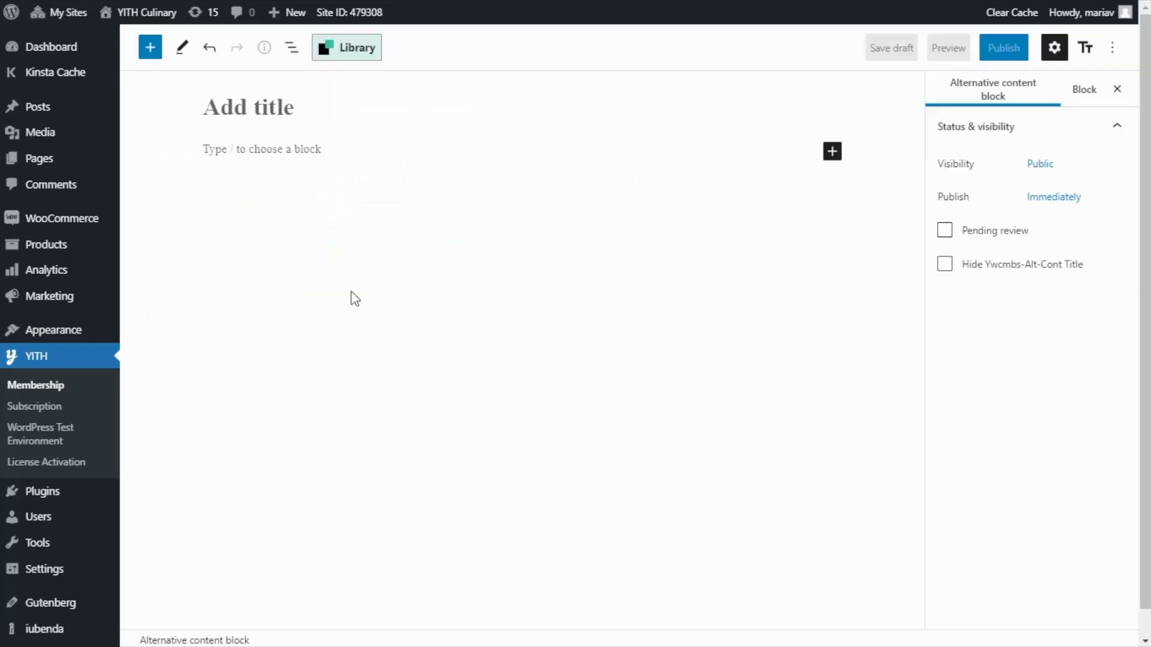
left_click(269, 112)
type("Subs")
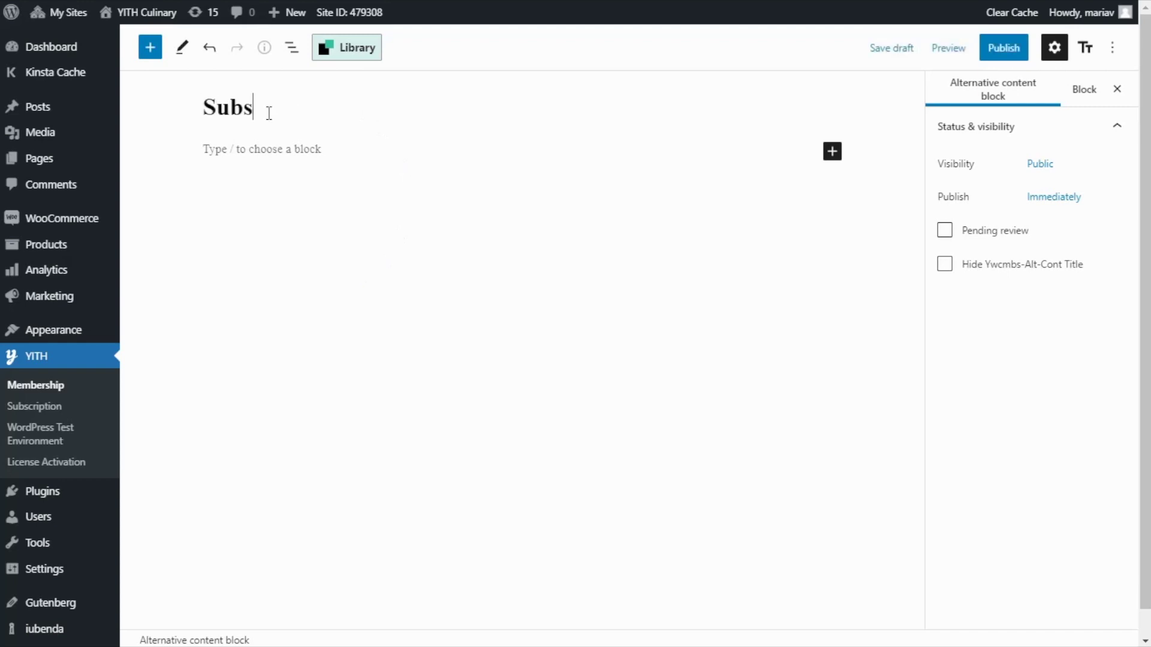
type("cription Block")
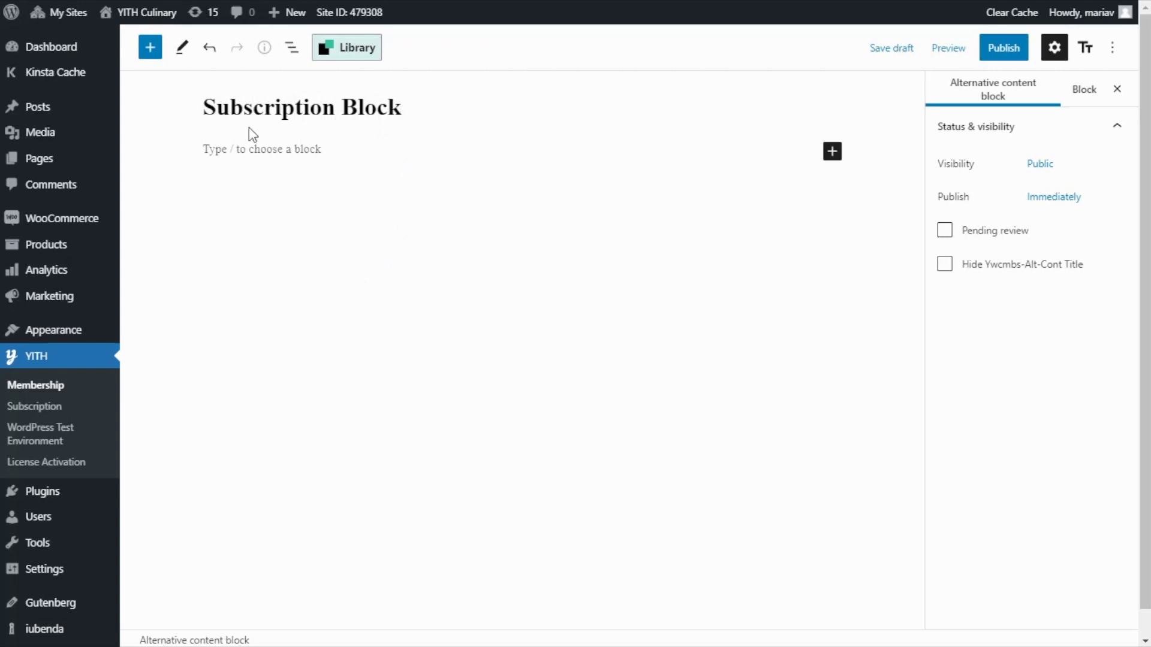
Step: Add a centered paragraph reading "To continue reading this article" to the block and start a new paragraph below it
left_click(218, 147)
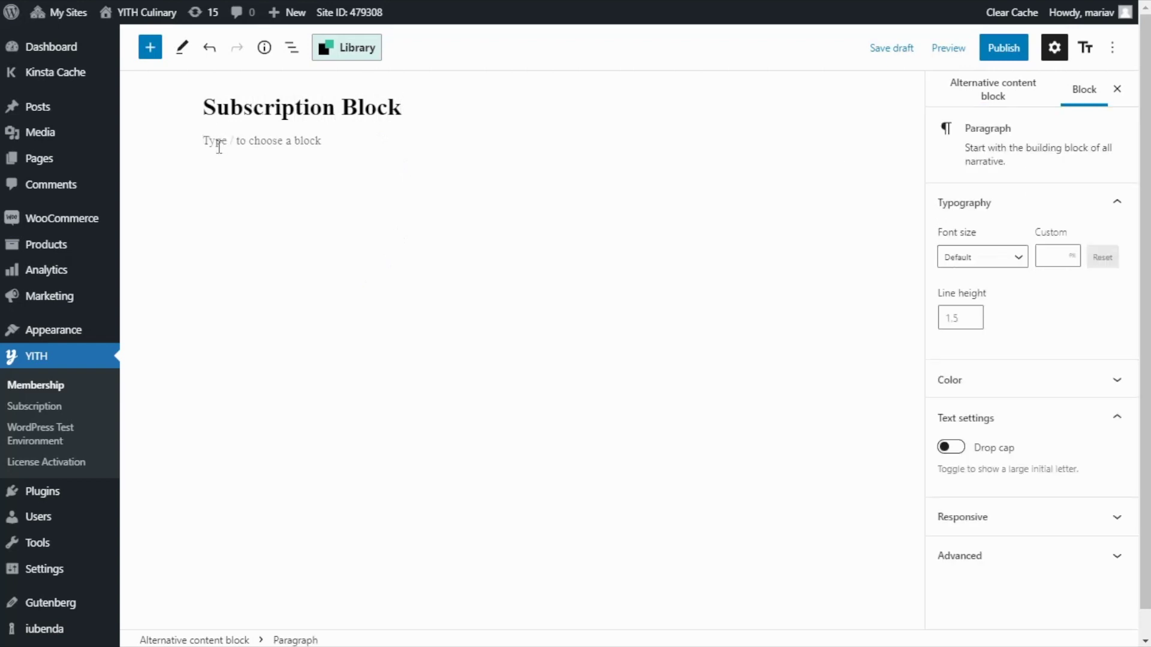
type("To continue reading this article")
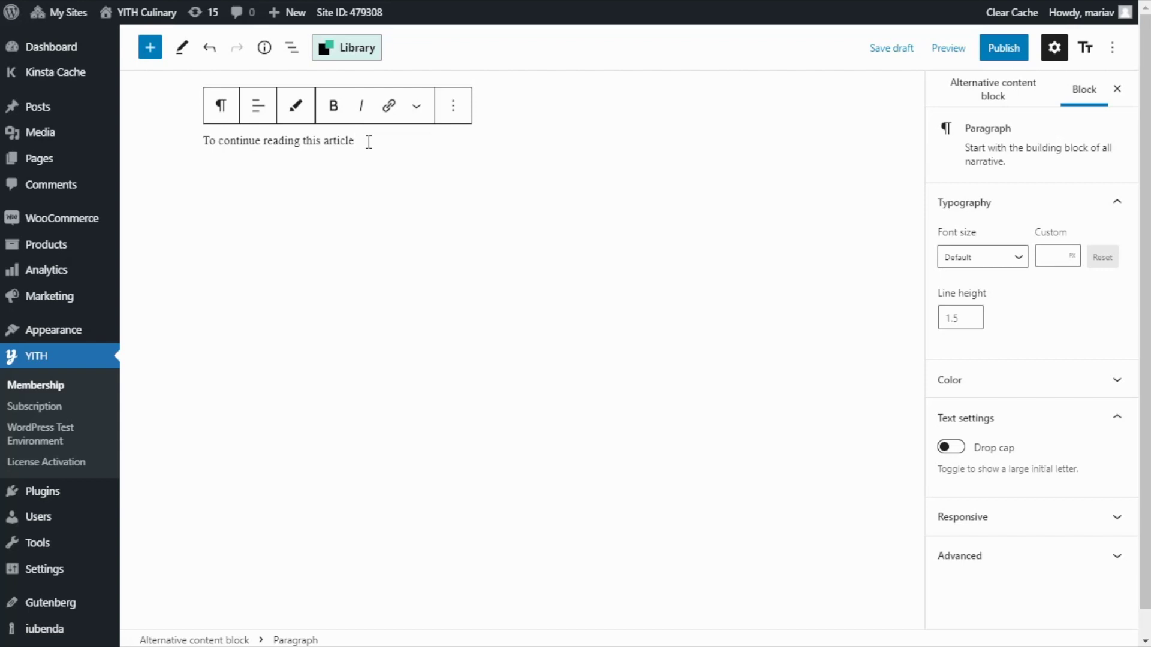
left_click(258, 107)
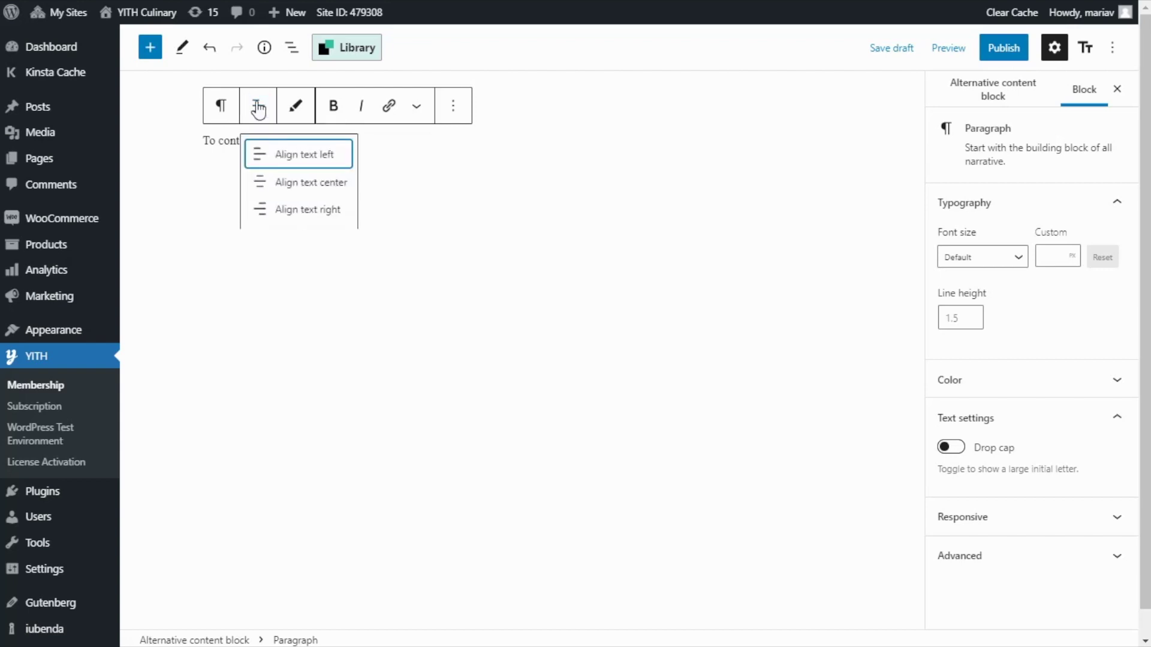
left_click(318, 182)
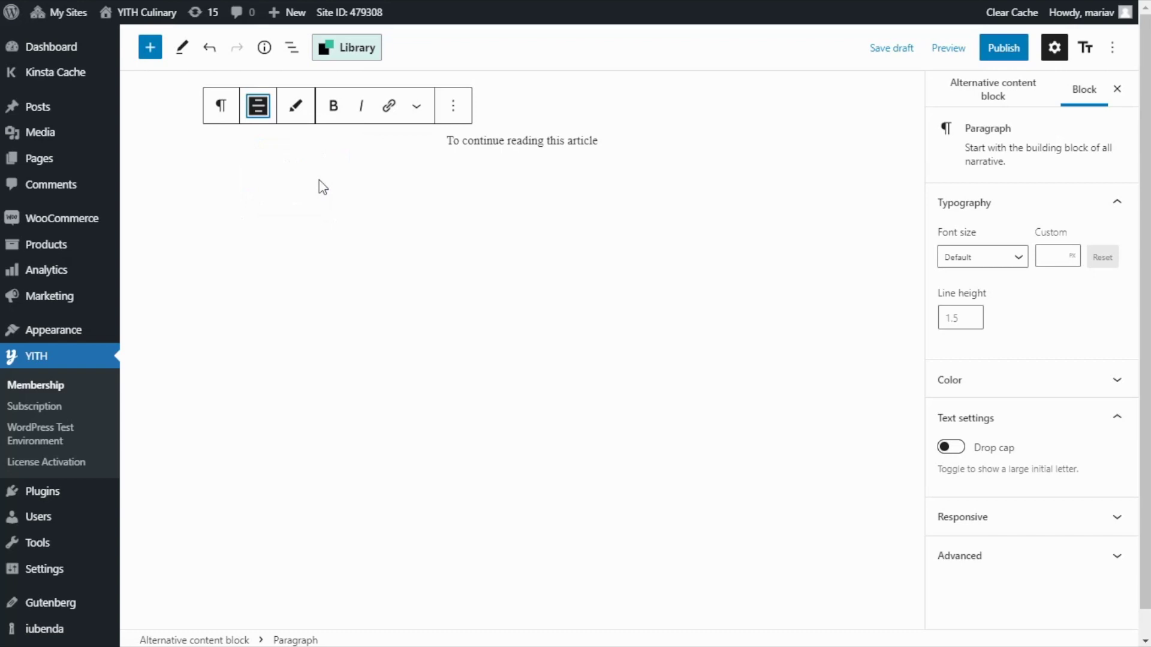
left_click(619, 146)
key("Return")
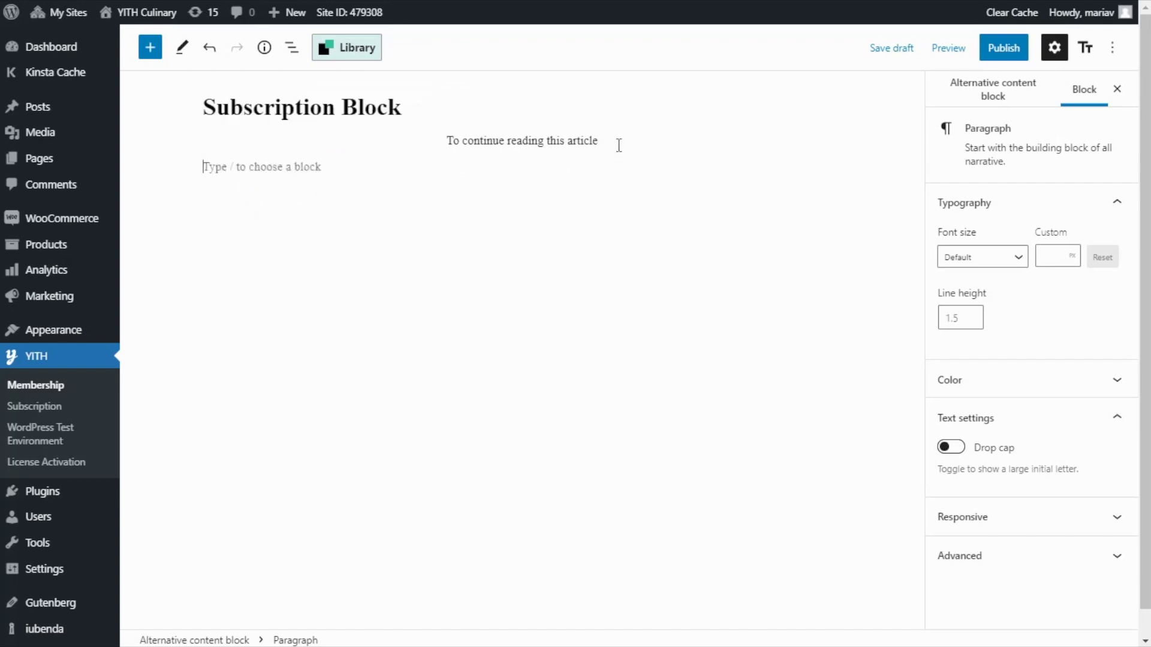
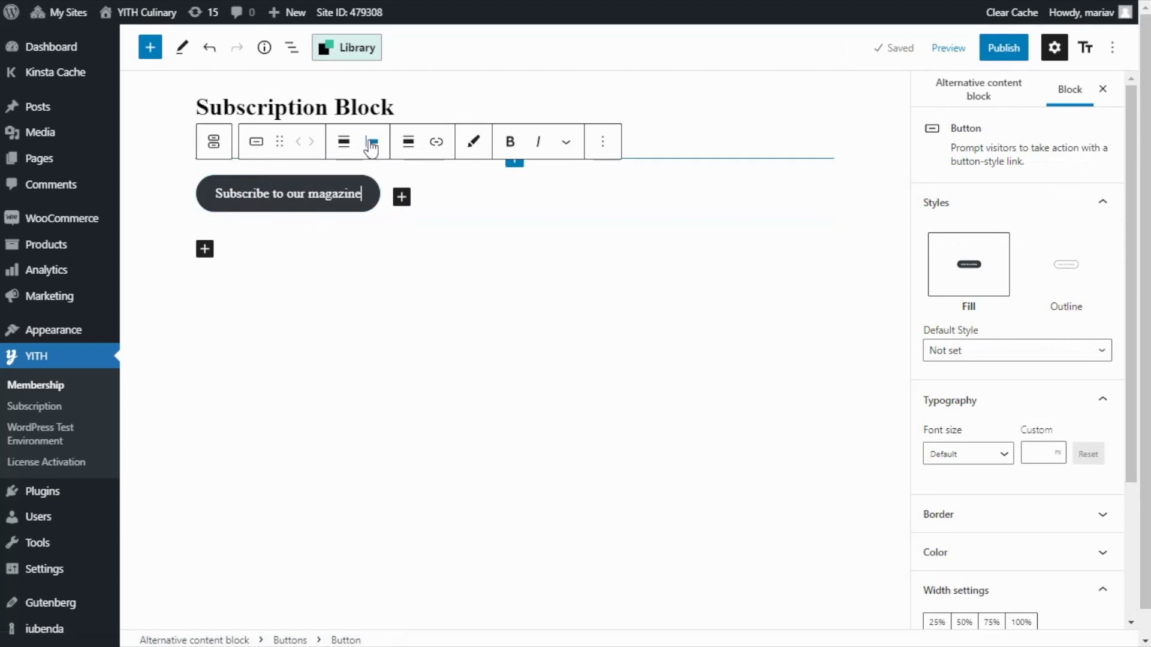
Step: Center the "Subscribe to our magazine" button and give it a solid red background color
left_click(373, 144)
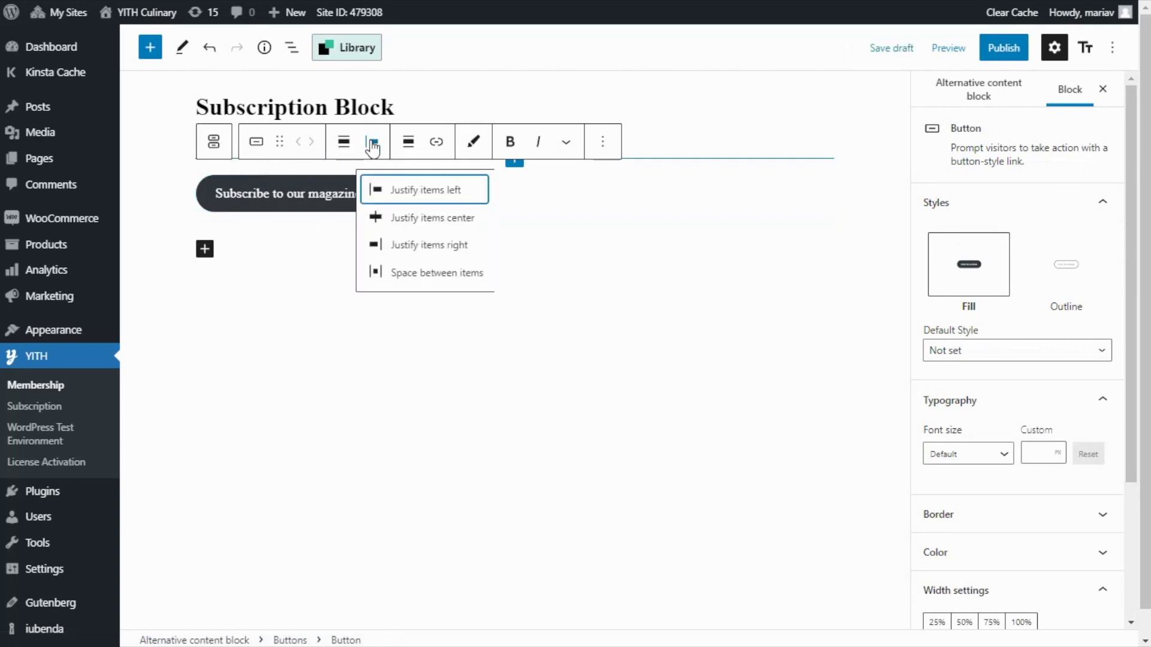
left_click(437, 218)
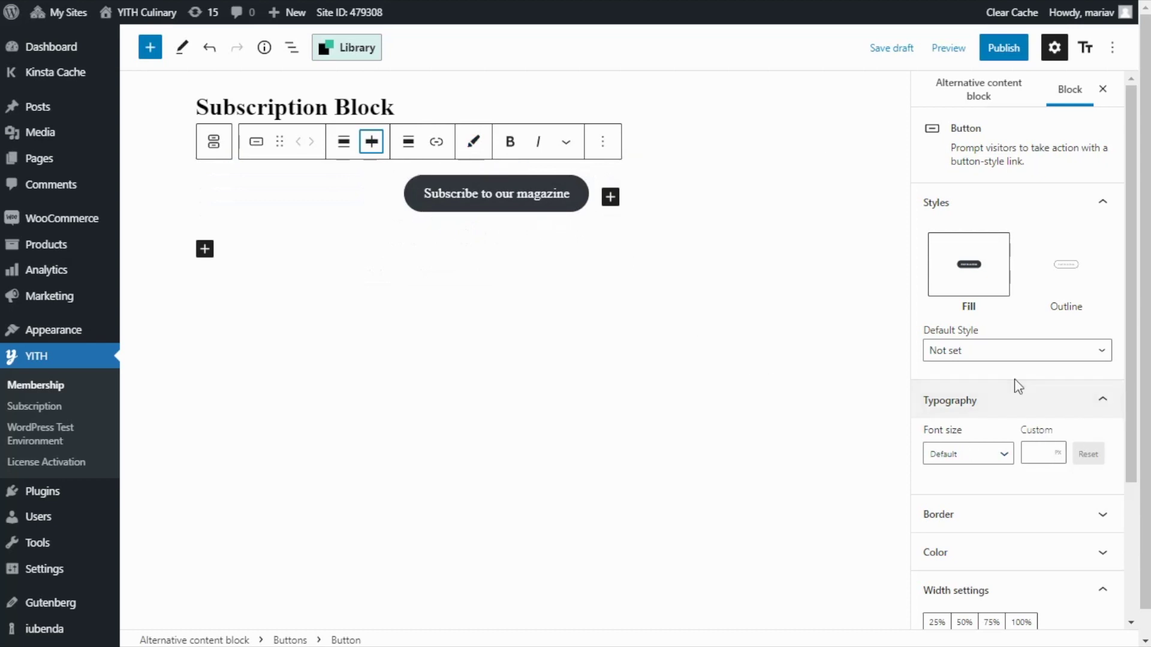
scroll(1049, 388, "down", 3)
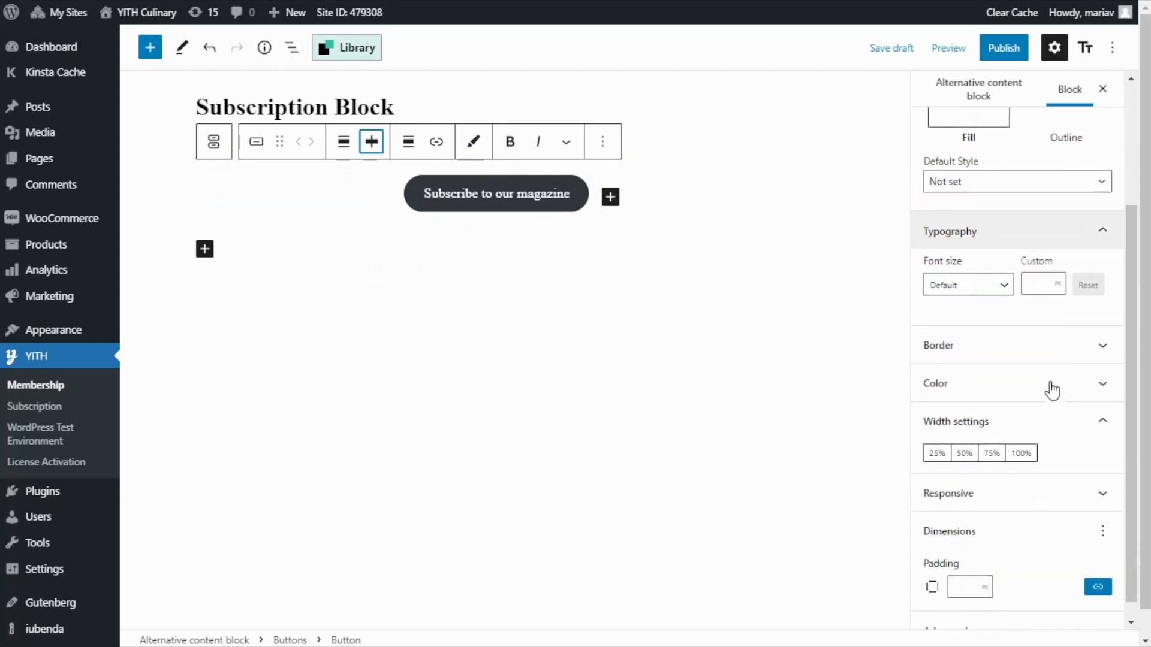
left_click(1106, 387)
scroll(1106, 386, "down", 1)
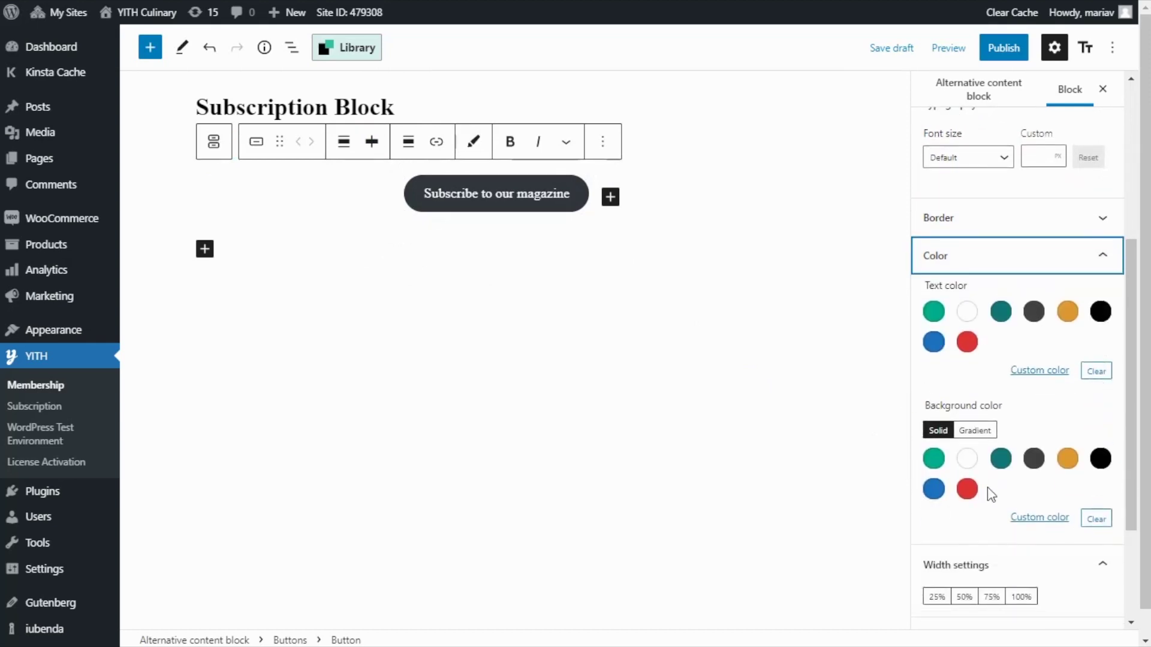
left_click(967, 490)
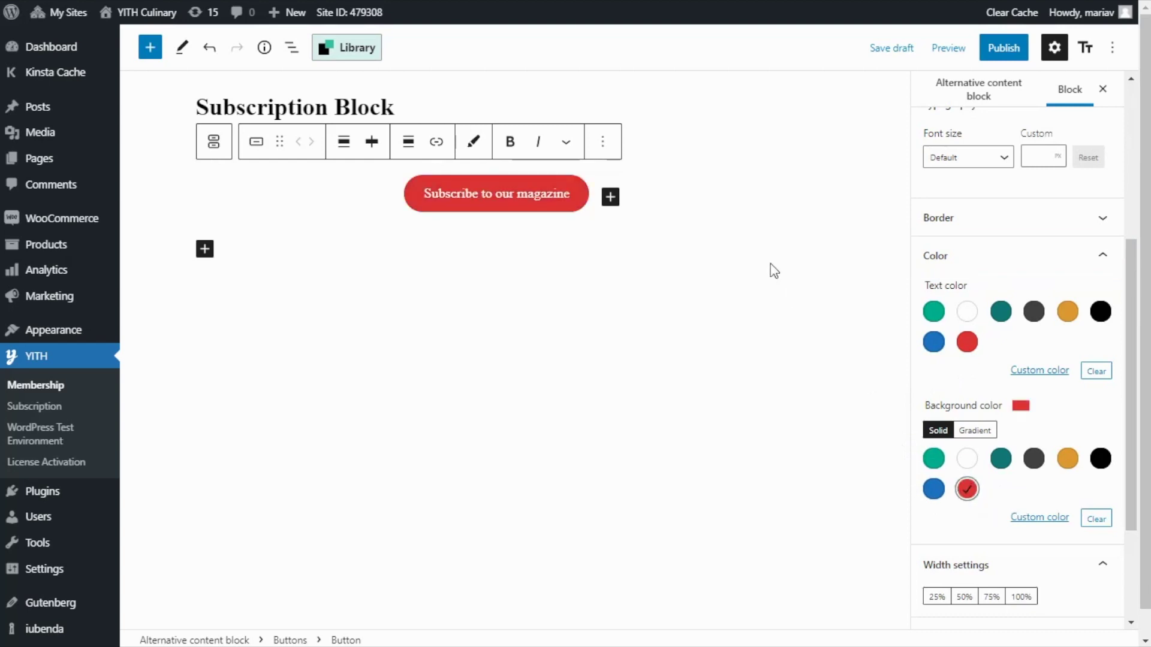
Step: Add a center-aligned paragraph reading "Only $6.95 per month" below the subscribe button
left_click(634, 205)
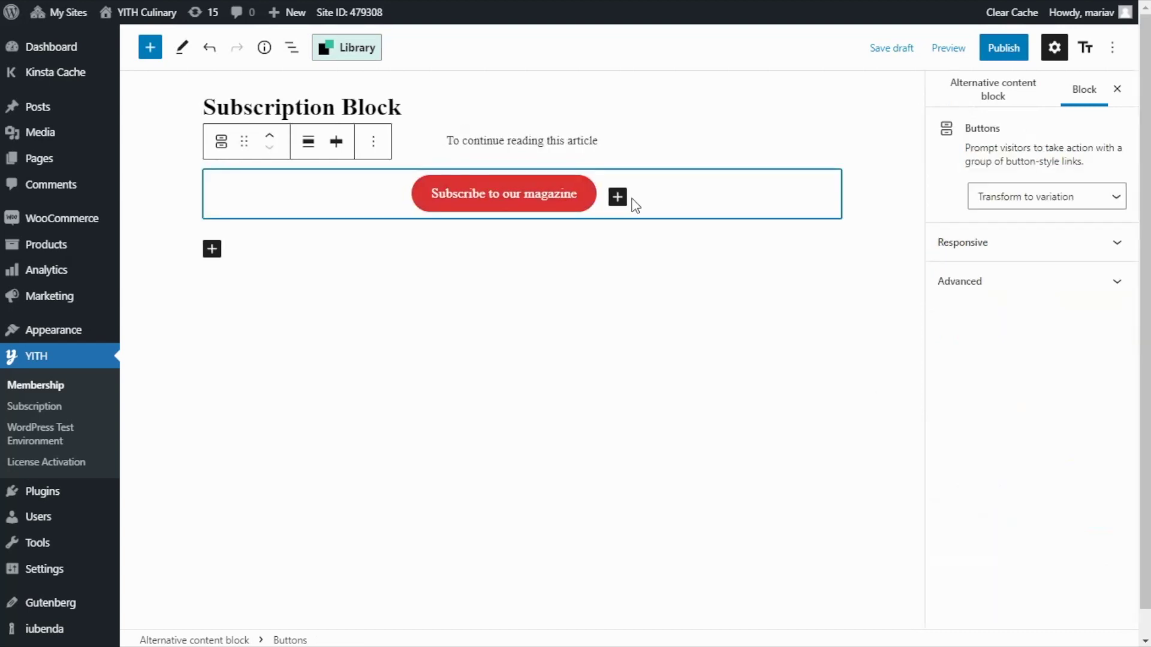
key("Return")
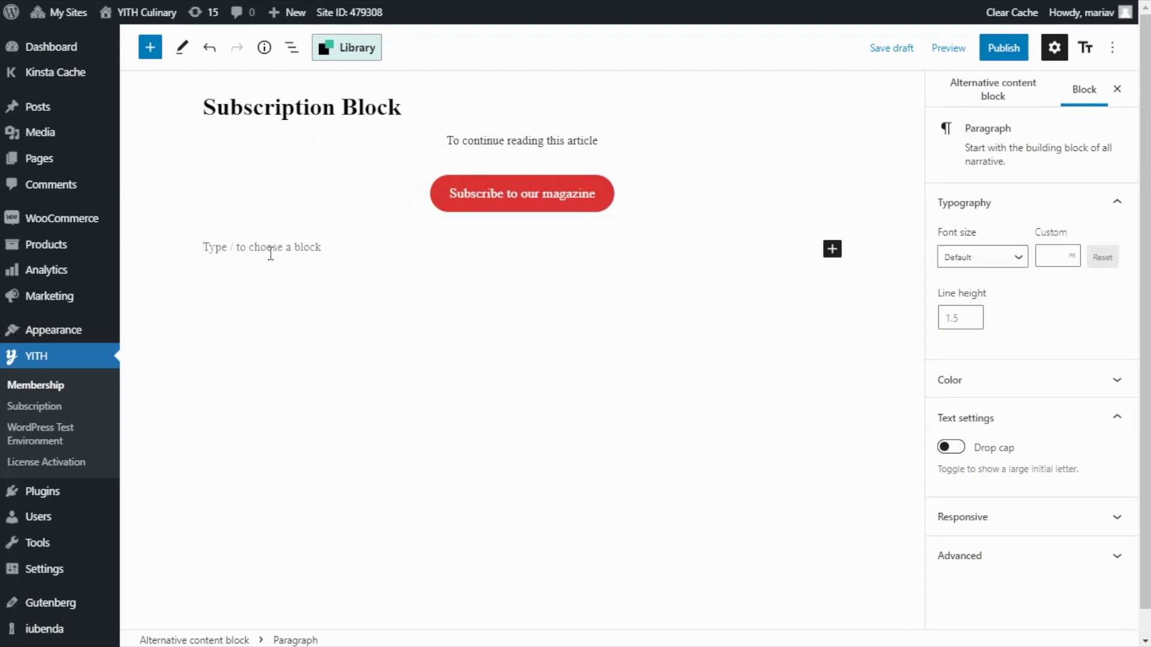
type("Only ")
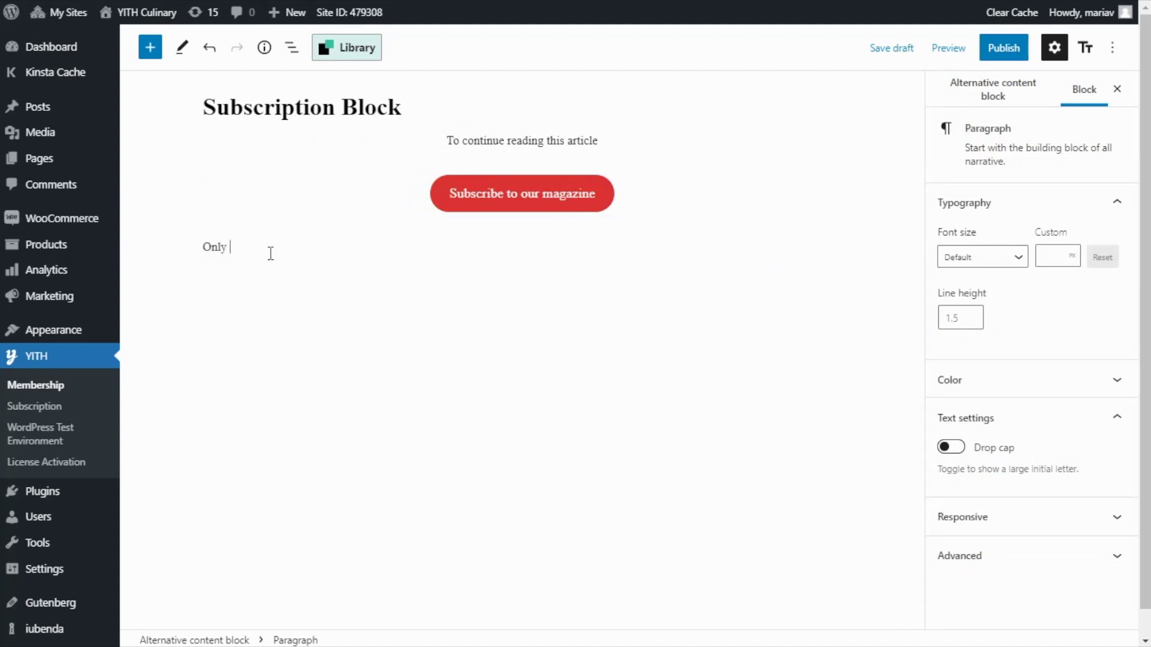
type("$6.95 per month")
mouse_move(279, 251)
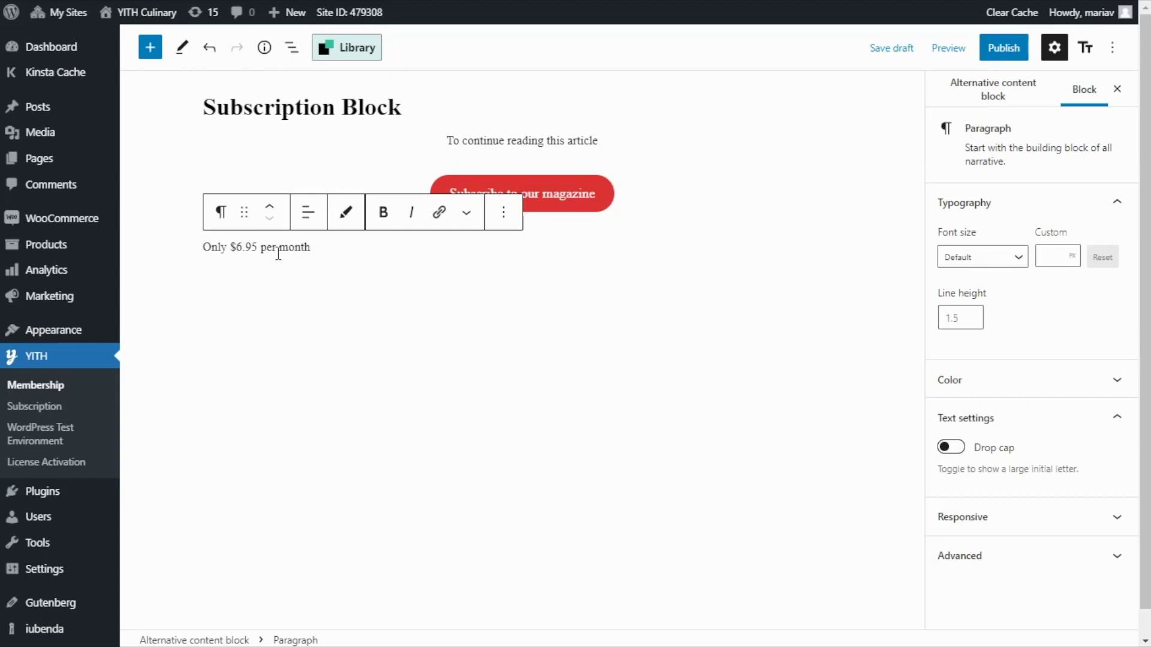
left_click(304, 220)
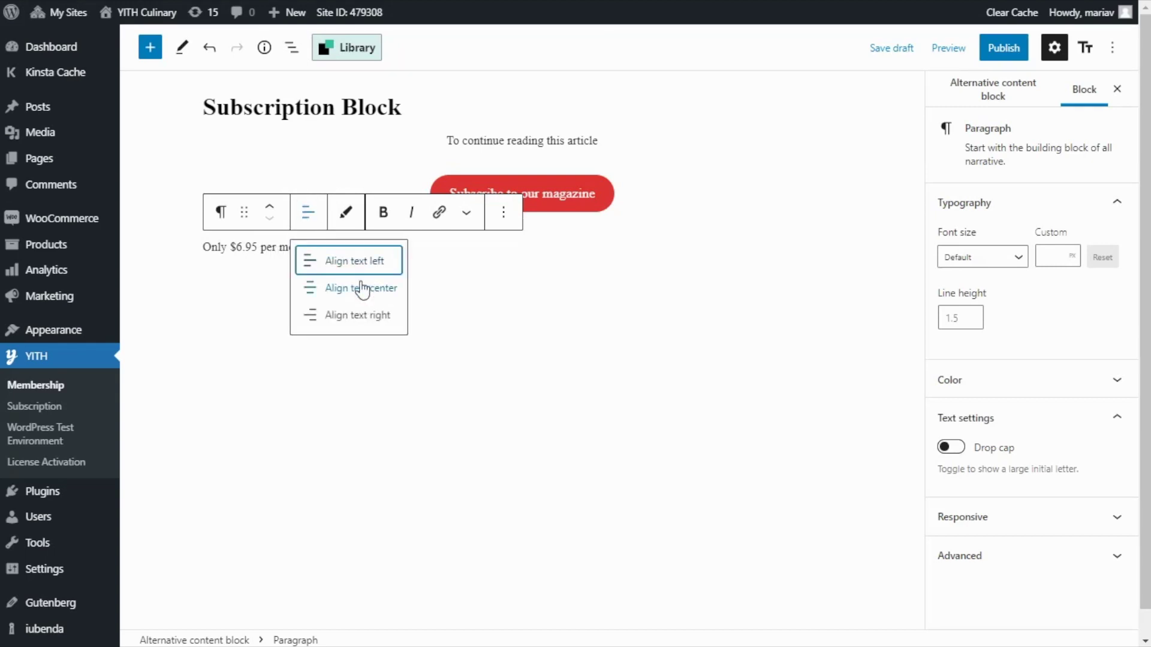
left_click(362, 290)
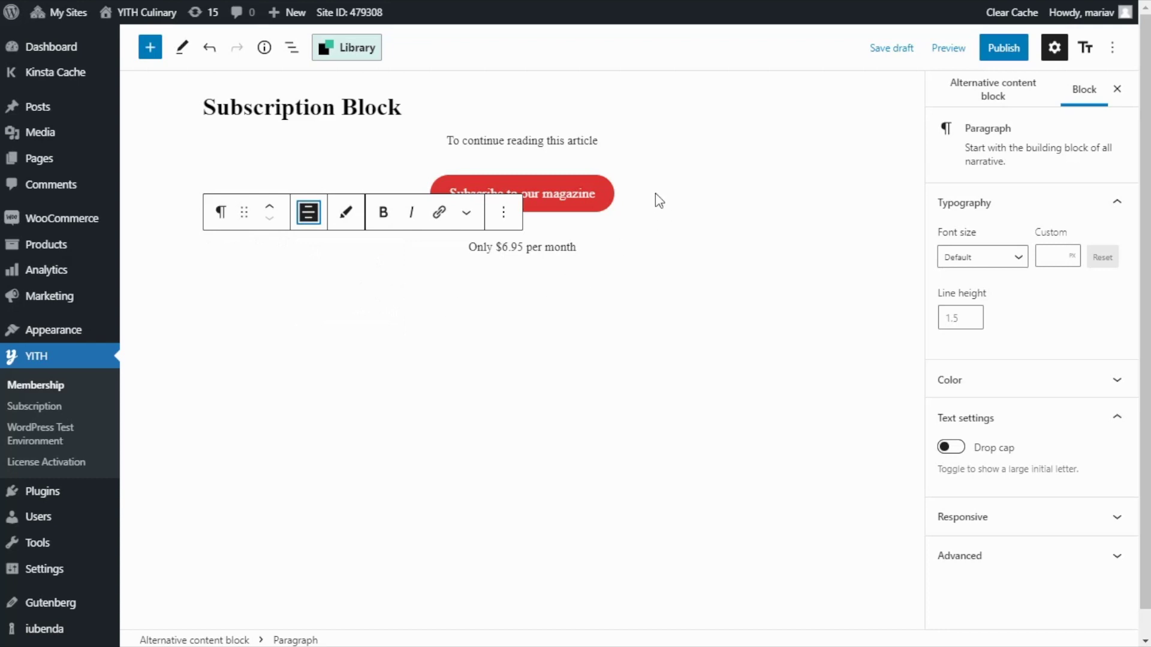
left_click(561, 208)
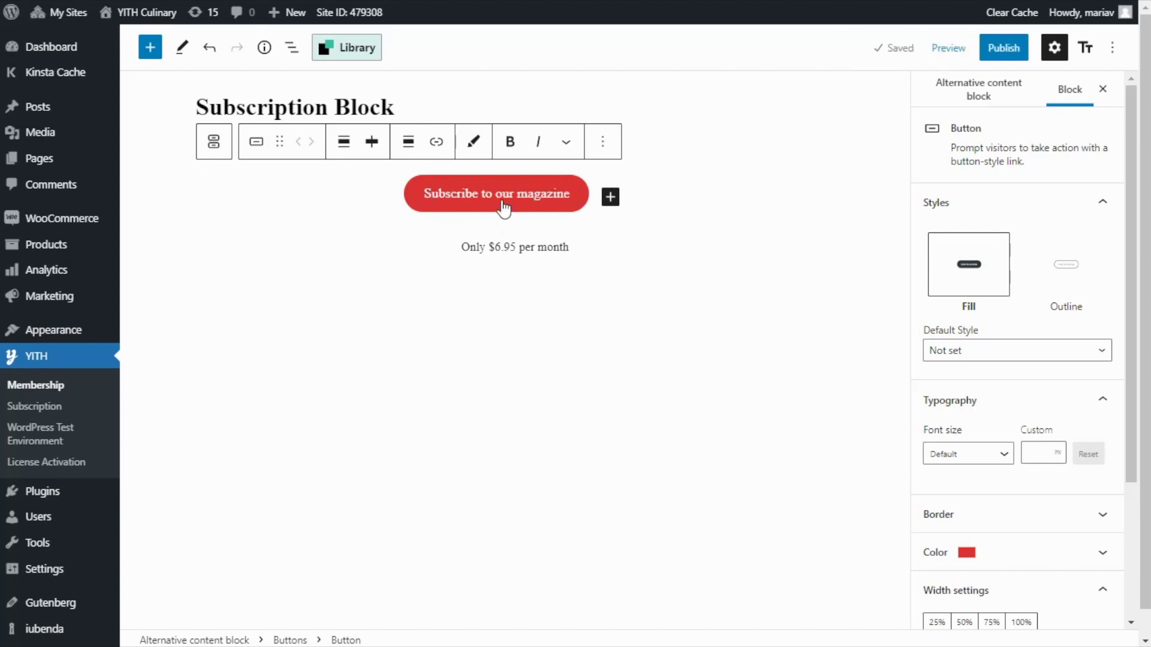
left_click(436, 142)
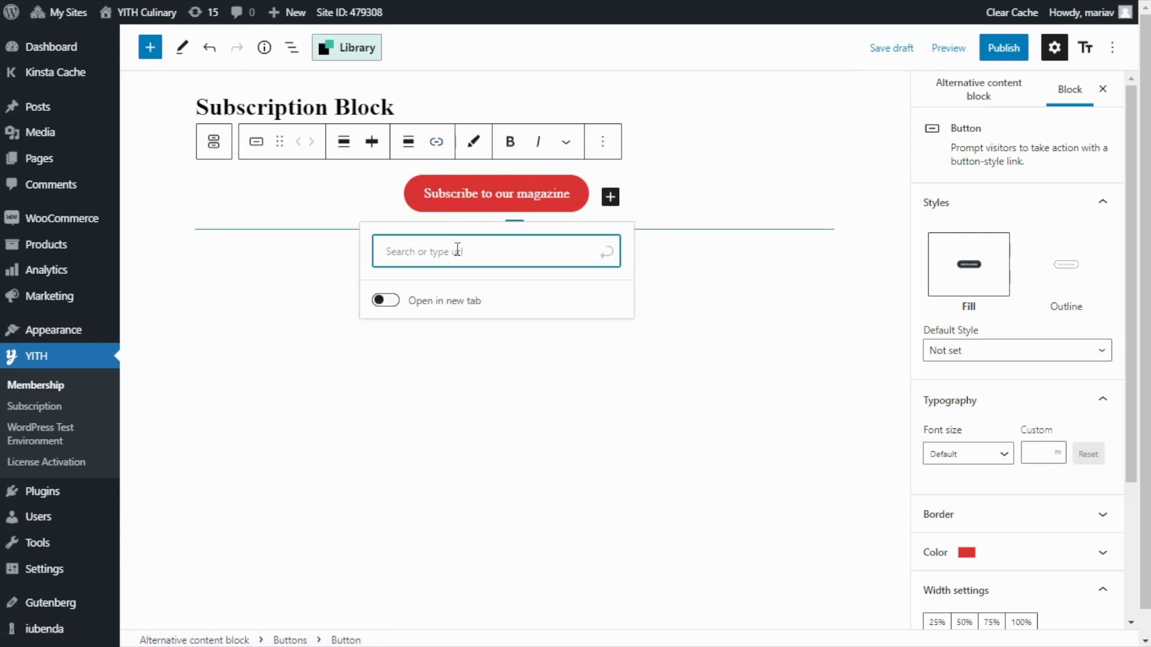
type("https://plugins.yithemes.com/yith-woocommerce-membership-tutorials-4/product/monthly-magazine-subscription/")
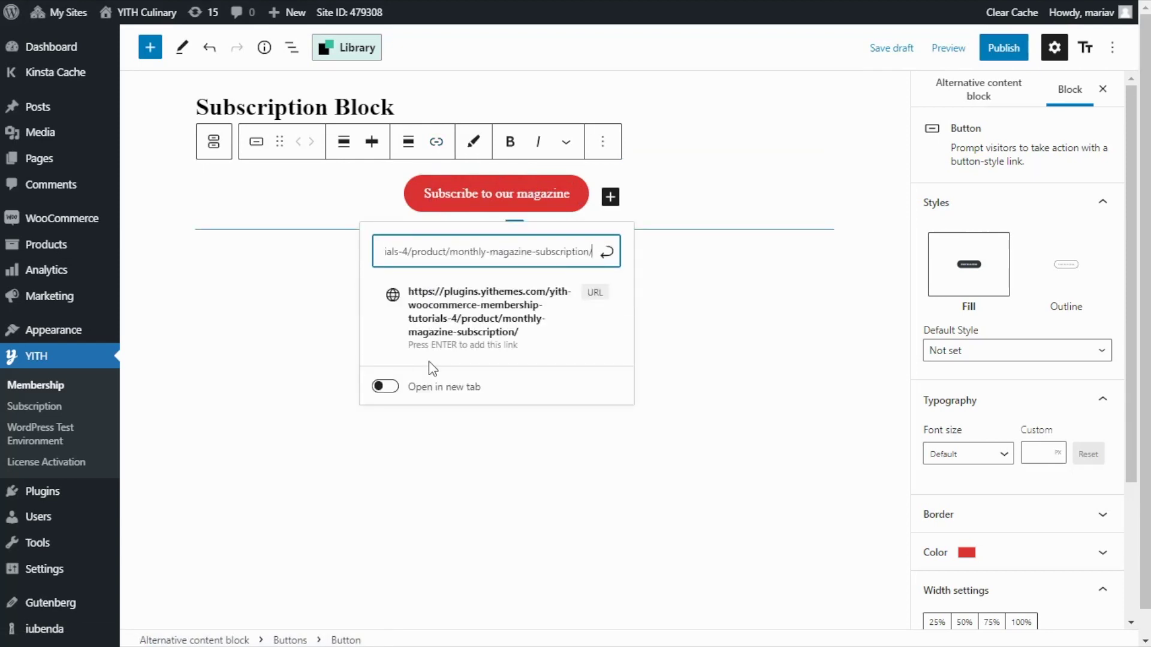
left_click(527, 347)
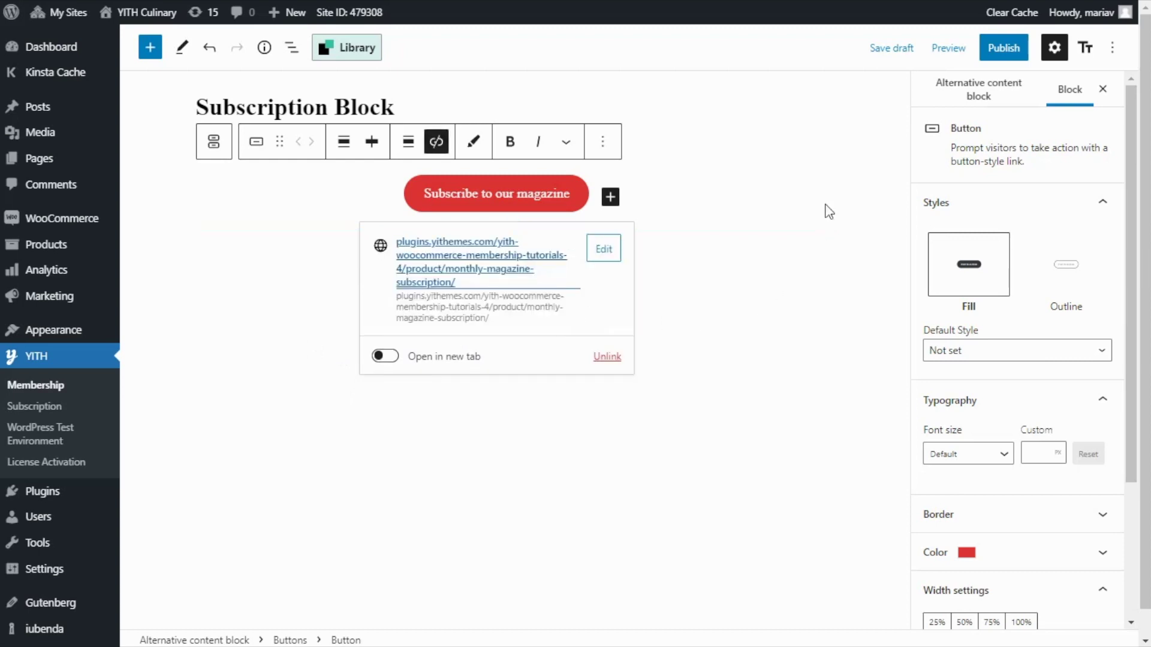
left_click(1006, 51)
left_click(1006, 50)
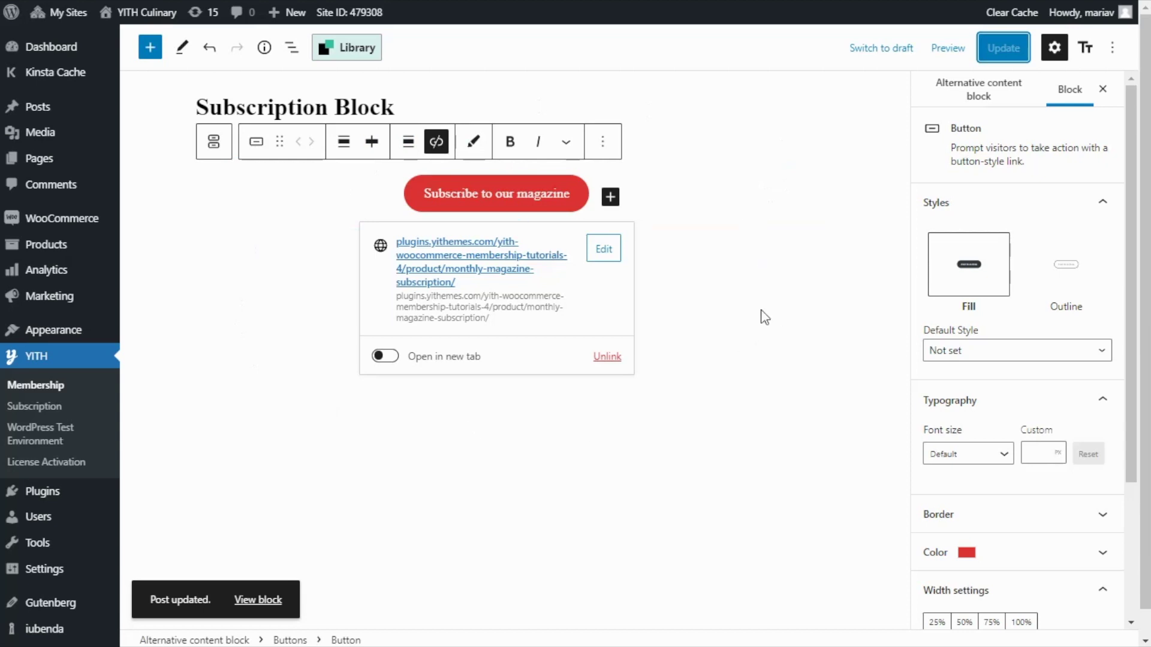
Step: In the membership plugin's general options, set the default alternative content for non-members to load an alternative content block
left_click(59, 389)
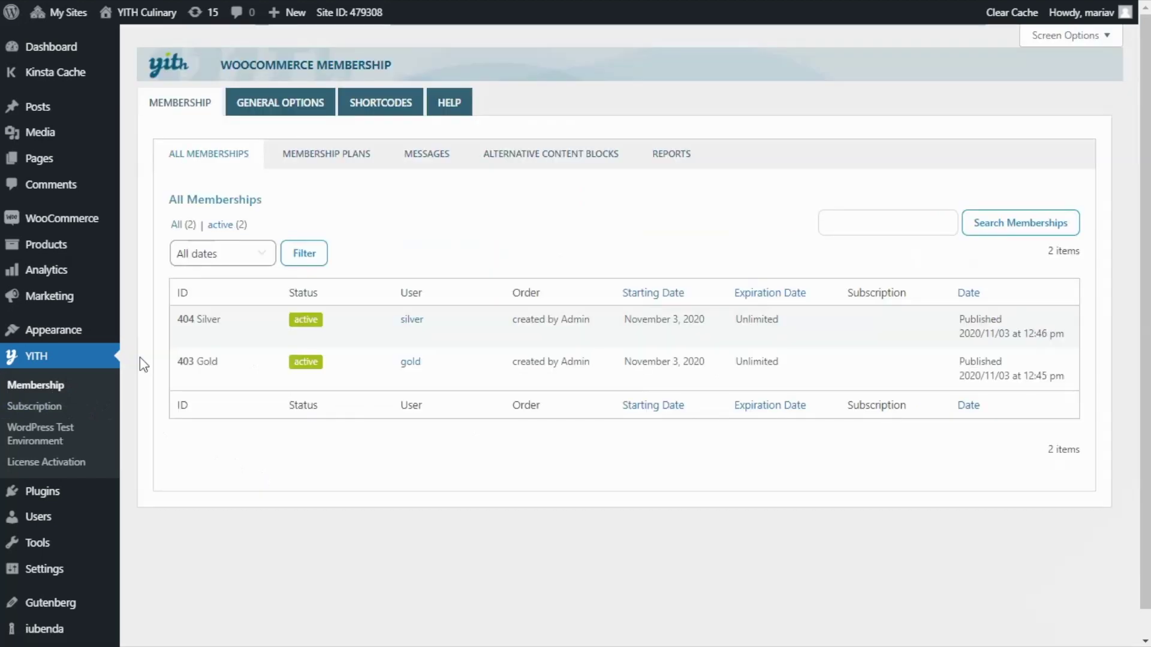
left_click(318, 114)
scroll(311, 174, "down", 3)
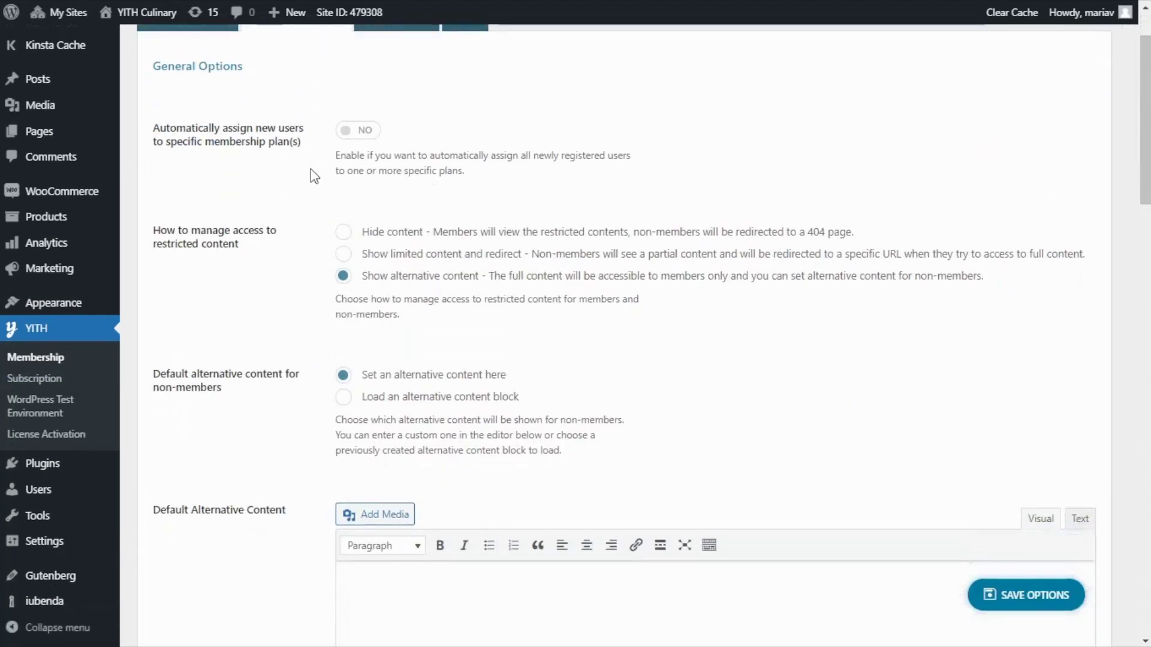
scroll(311, 174, "down", 2)
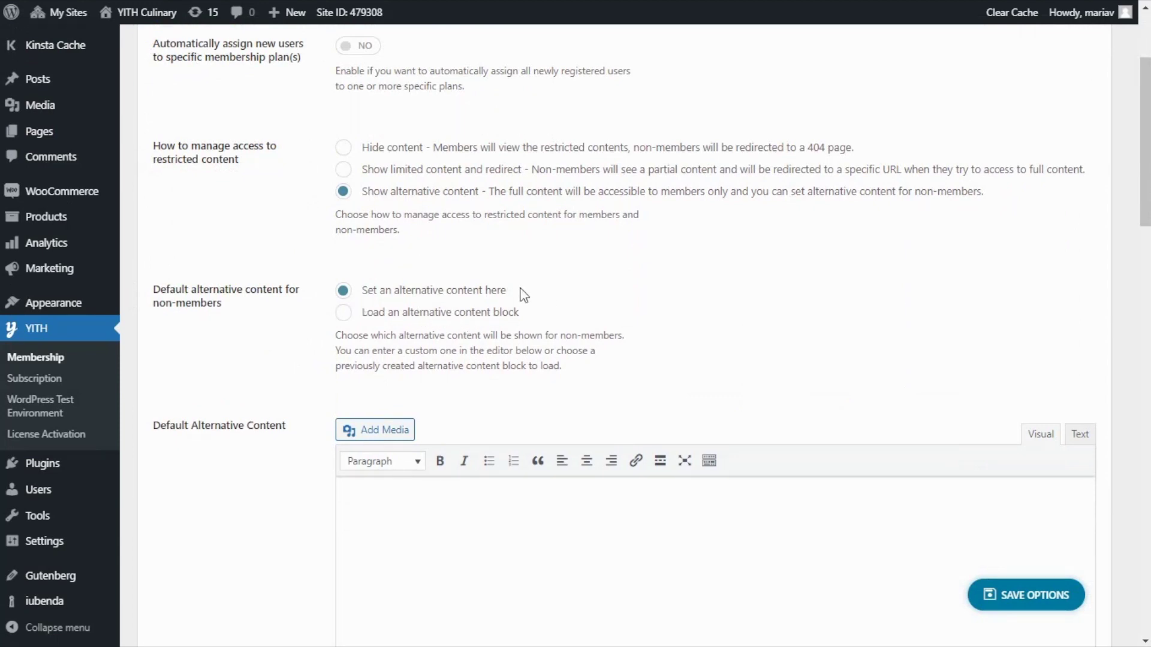
scroll(630, 286, "down", 3)
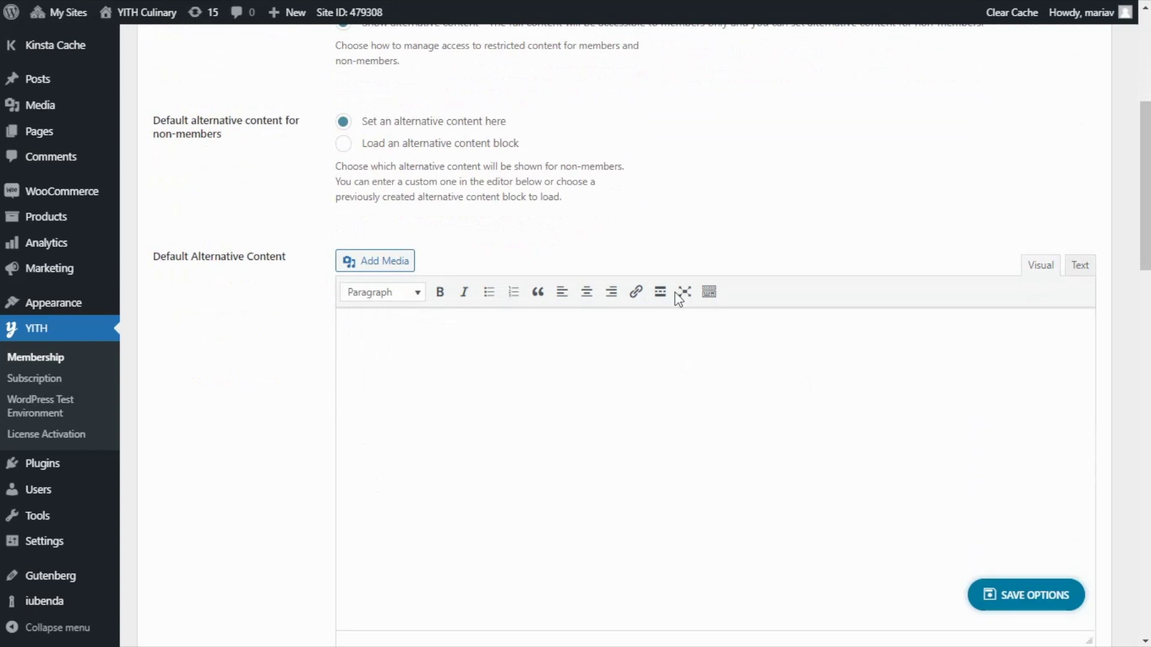
scroll(681, 295, "up", 3)
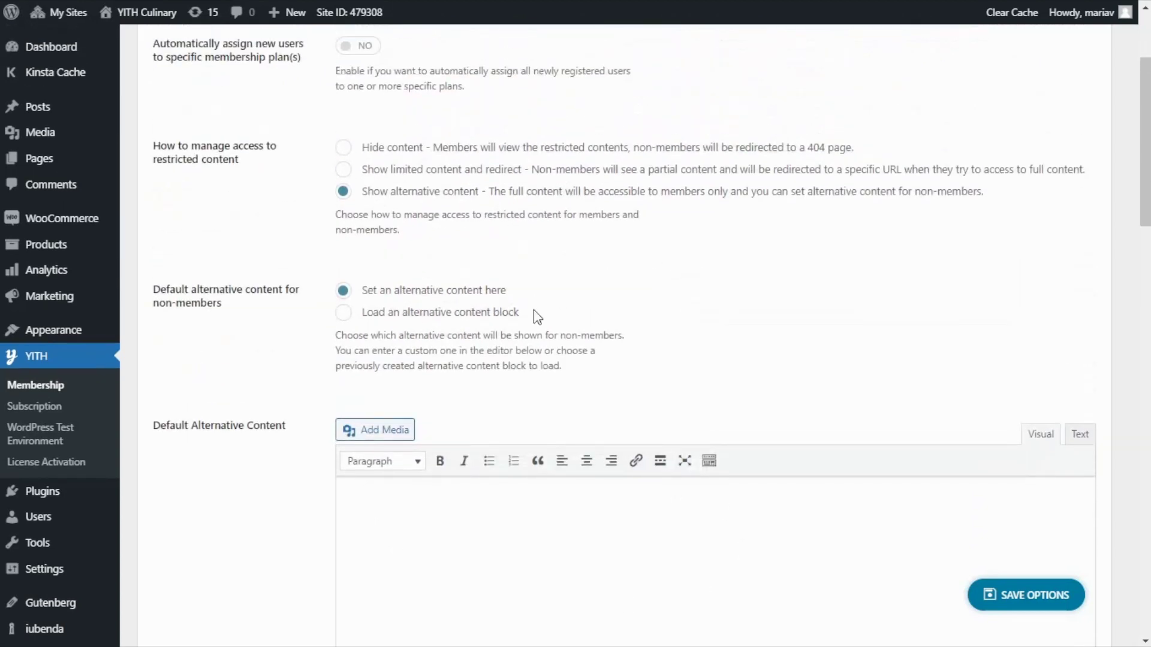
left_click(343, 314)
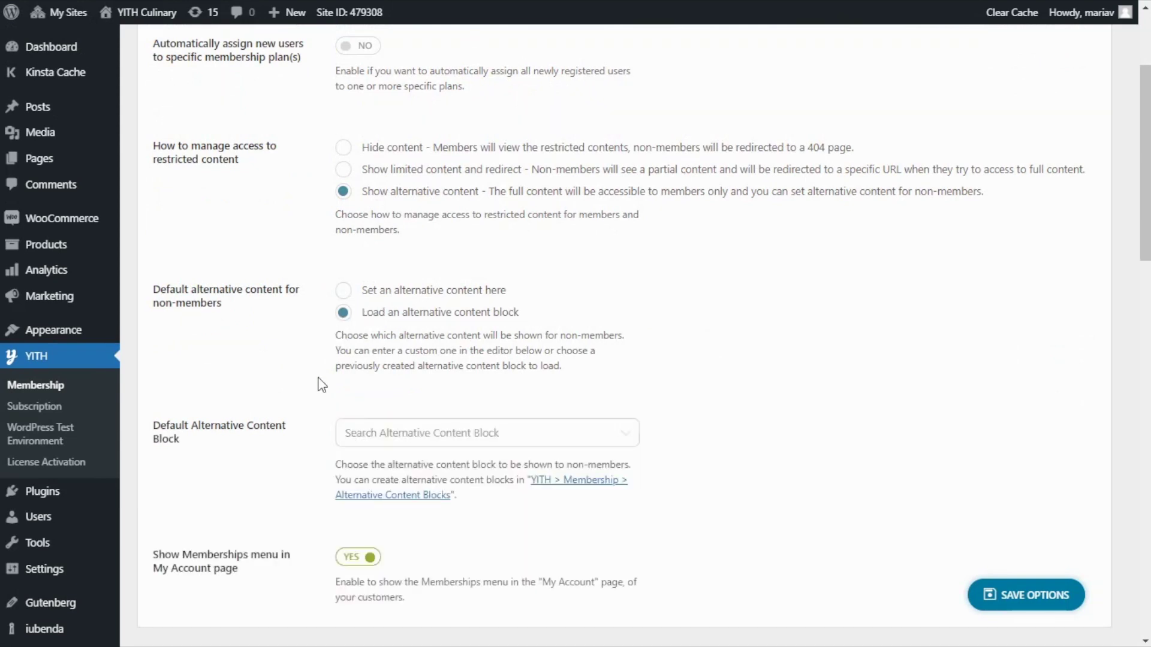
Step: Choose Subscription Block as the default alternative content block and save the options
left_click(406, 442)
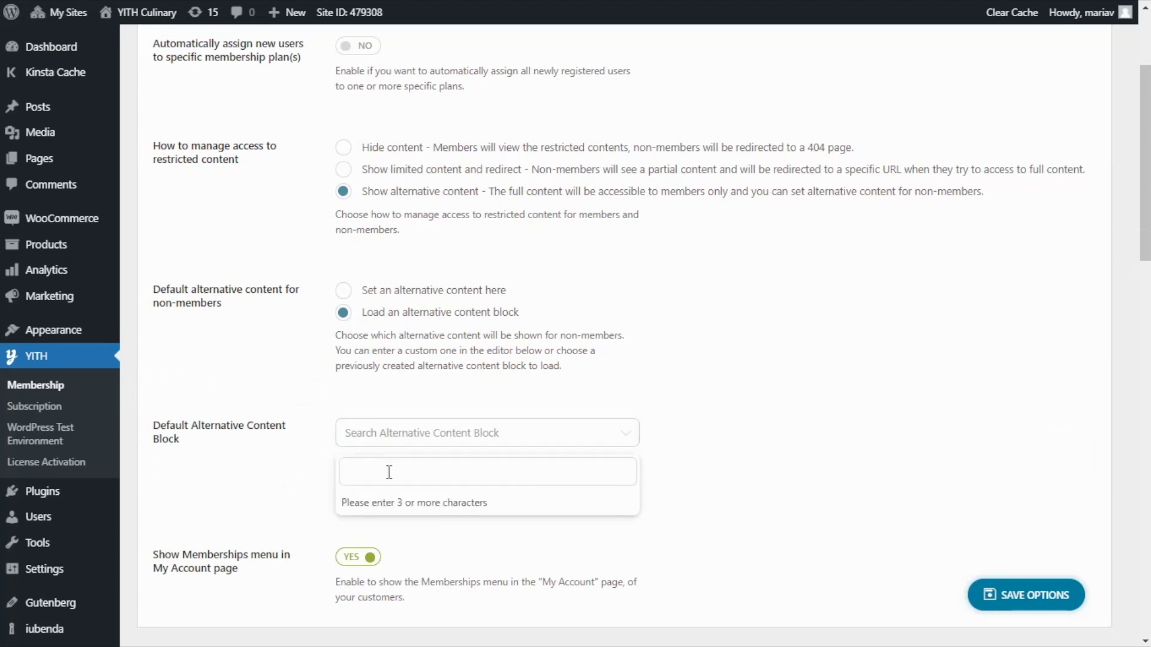
type("subs")
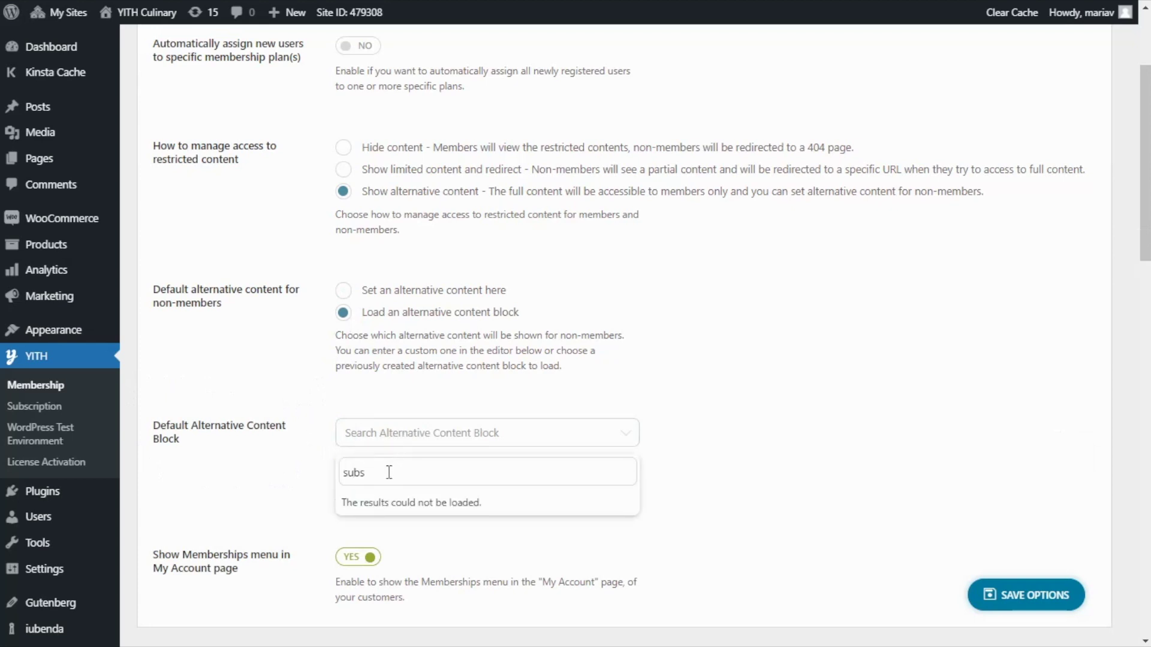
left_click(405, 530)
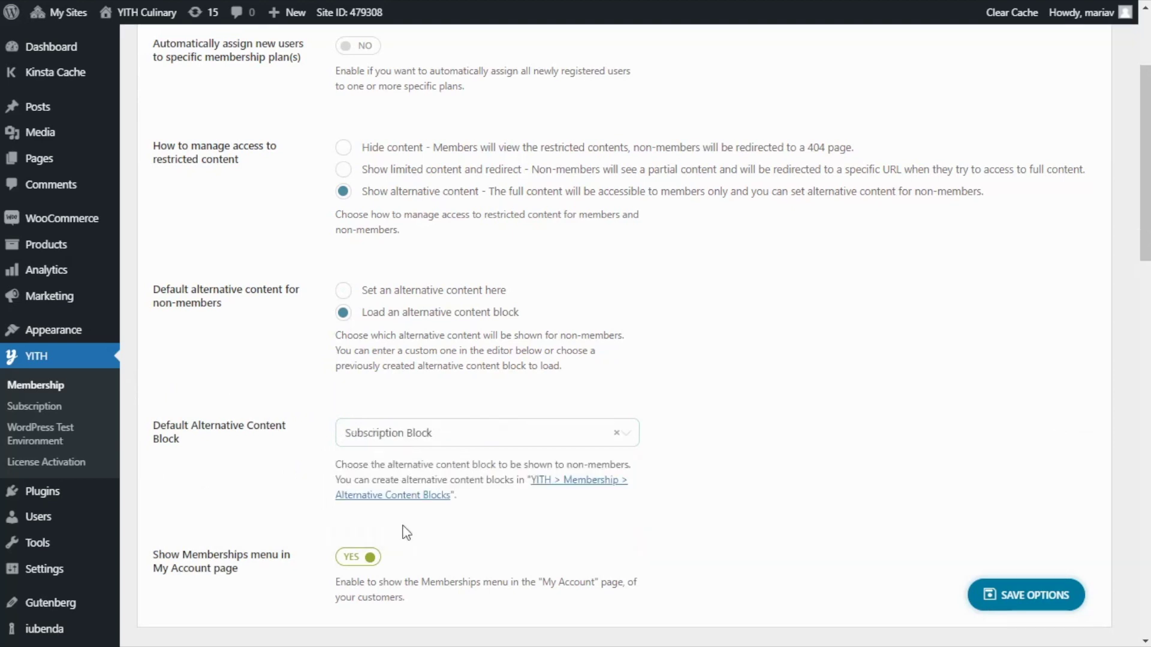
scroll(508, 519, "down", 10)
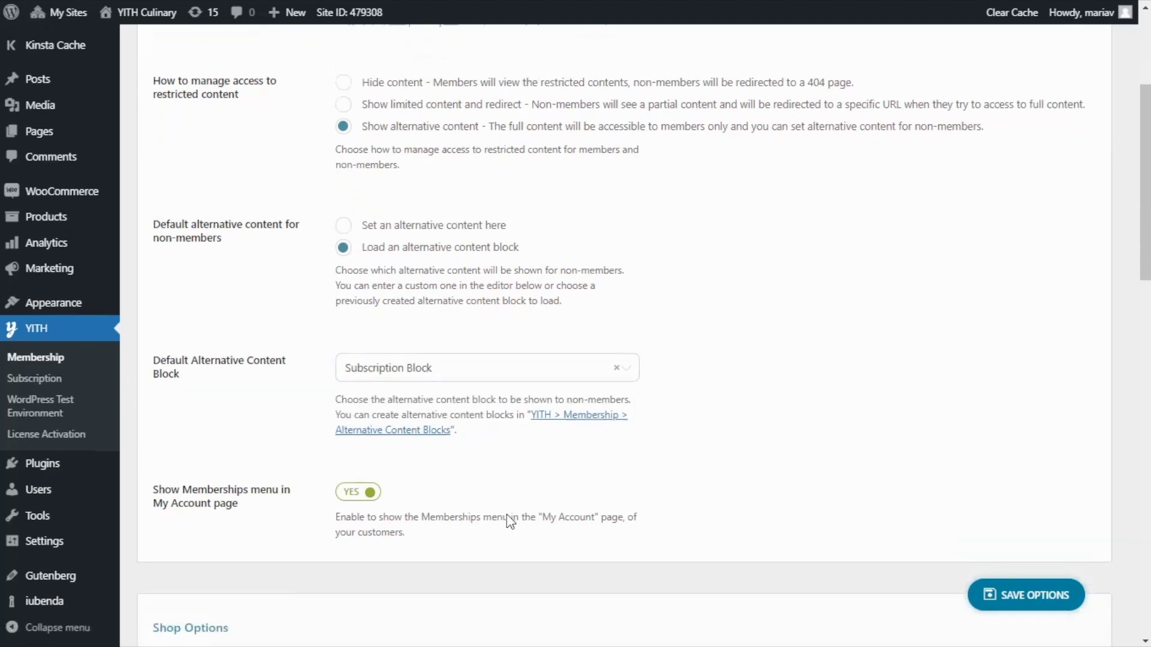
scroll(511, 514, "down", 6)
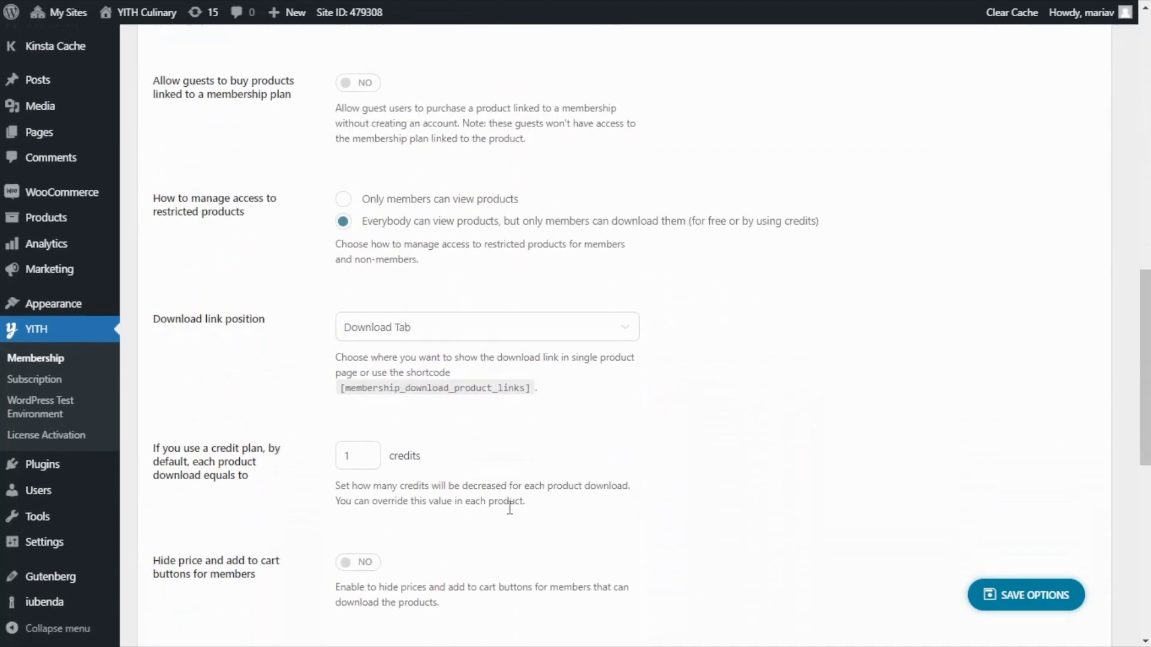
scroll(462, 493, "down", 3)
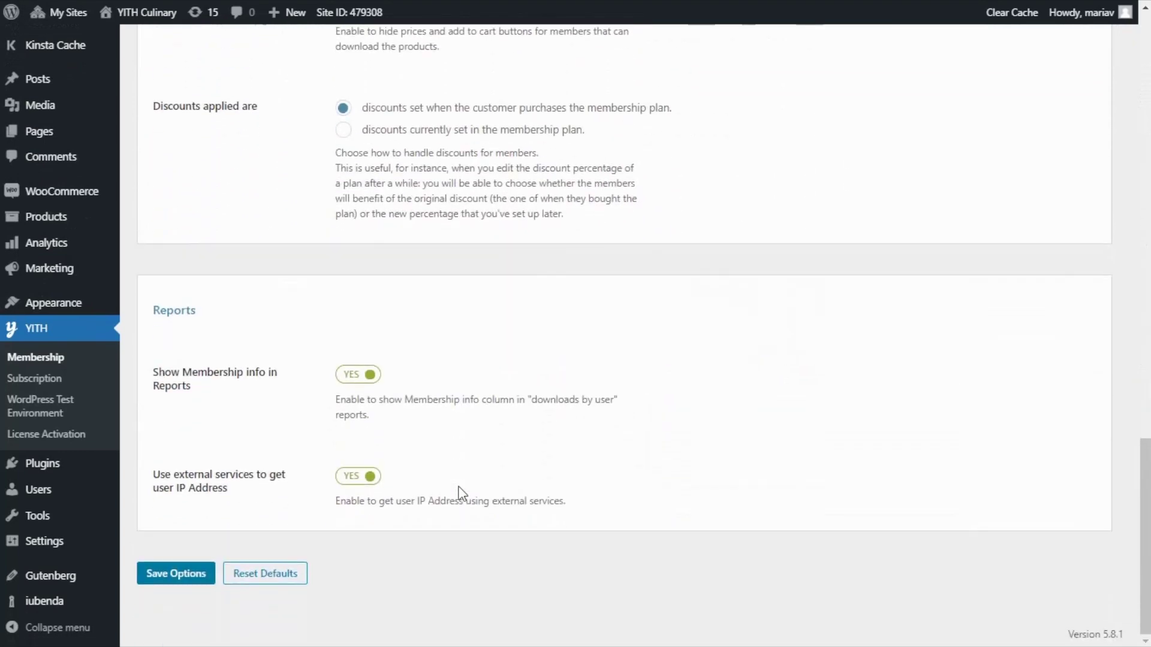
left_click(177, 575)
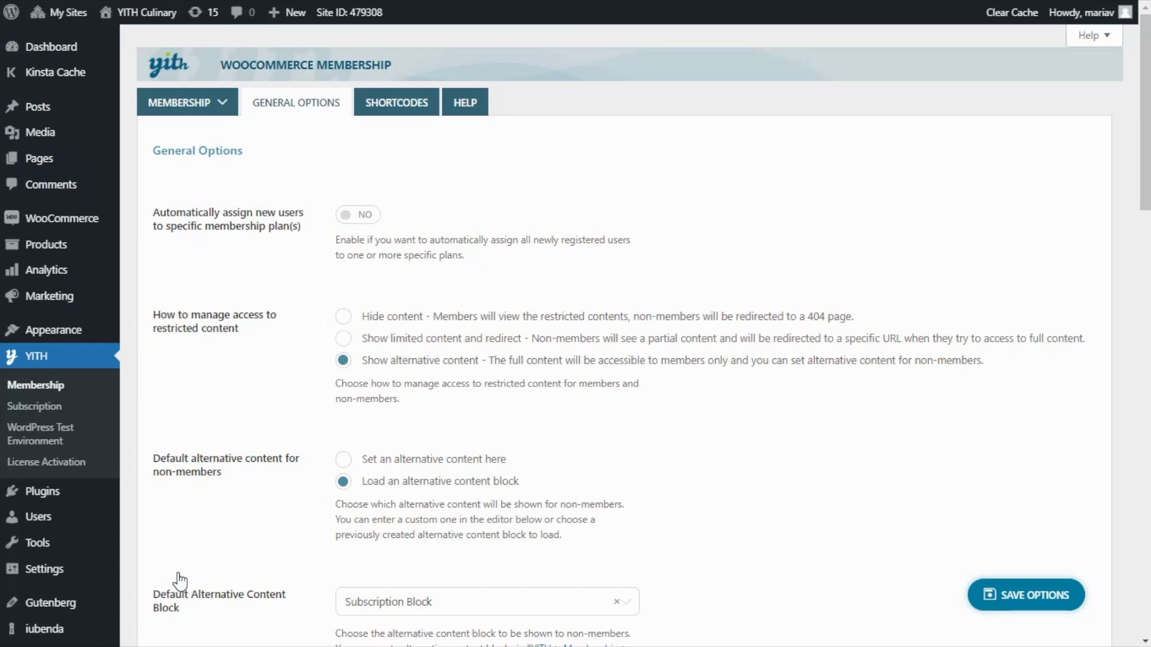
Step: Open the "Tradition and flavor, discover and enjoy the Jambalaya" post from the posts list in an incognito window and examine it as a non-member
left_click(75, 112)
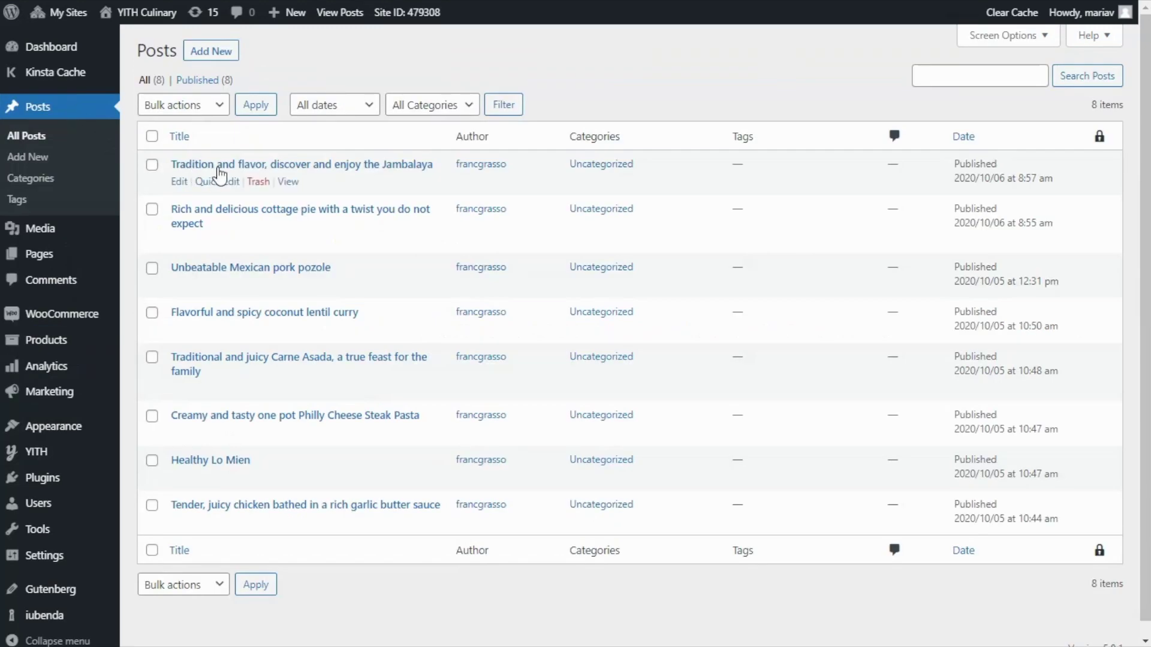
right_click(298, 176)
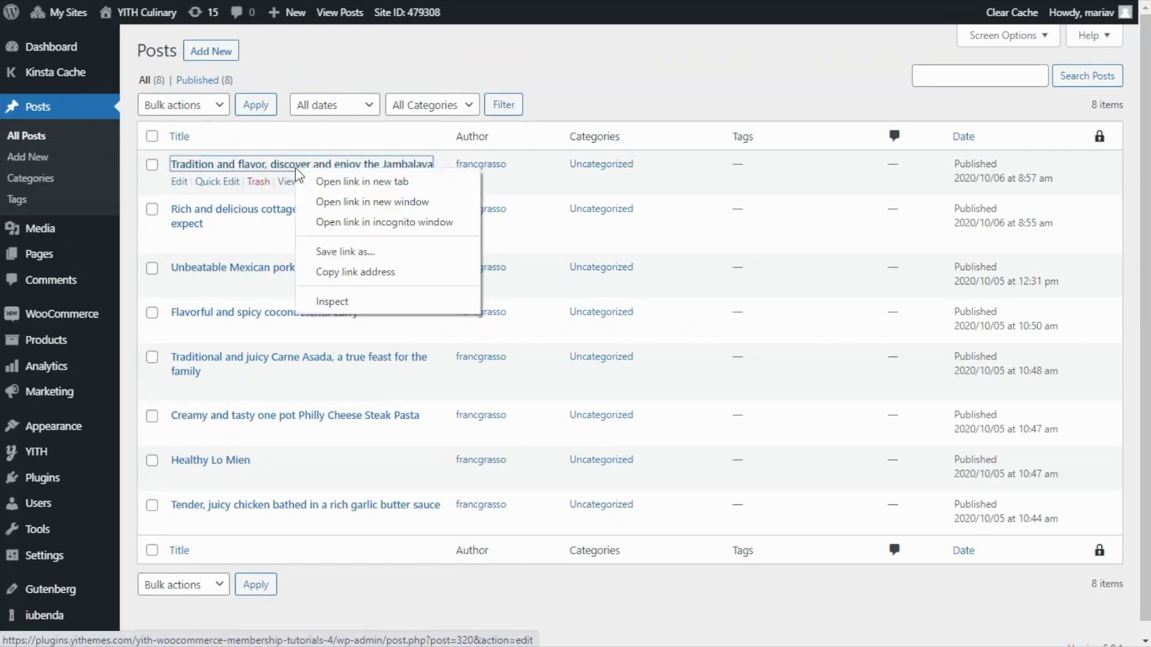
left_click(426, 221)
scroll(1101, 221, "down", 7)
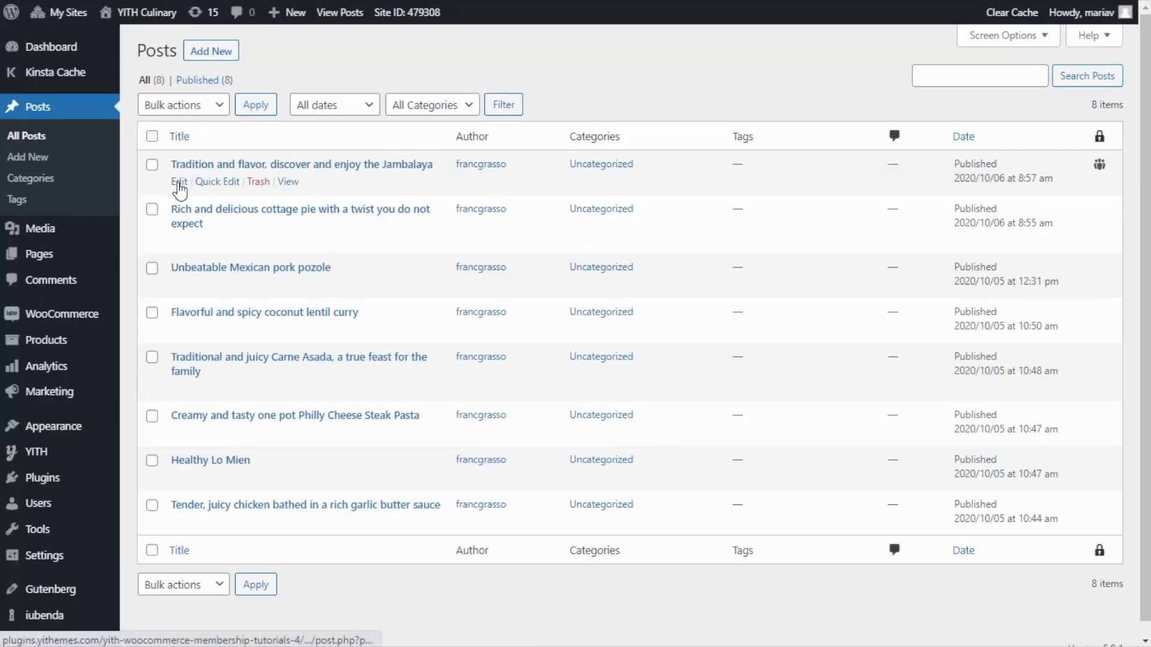
Step: Edit the Jambalaya post, insert a Members-only content start block just above the Ingredients heading, and update the post
left_click(178, 182)
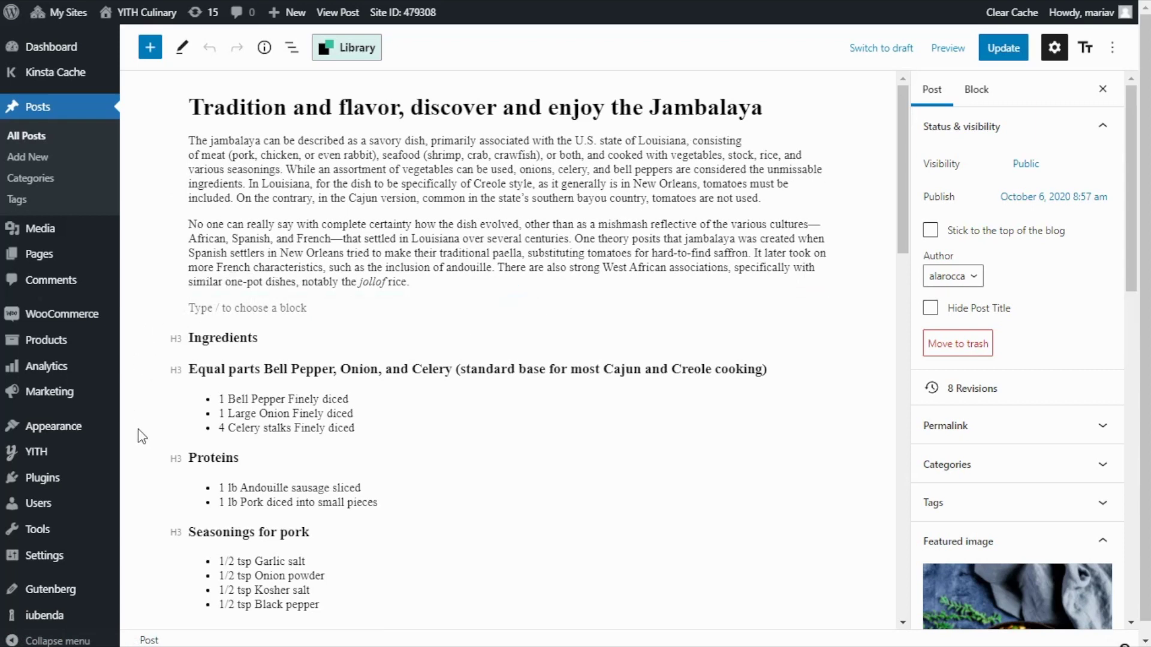
left_click(277, 309)
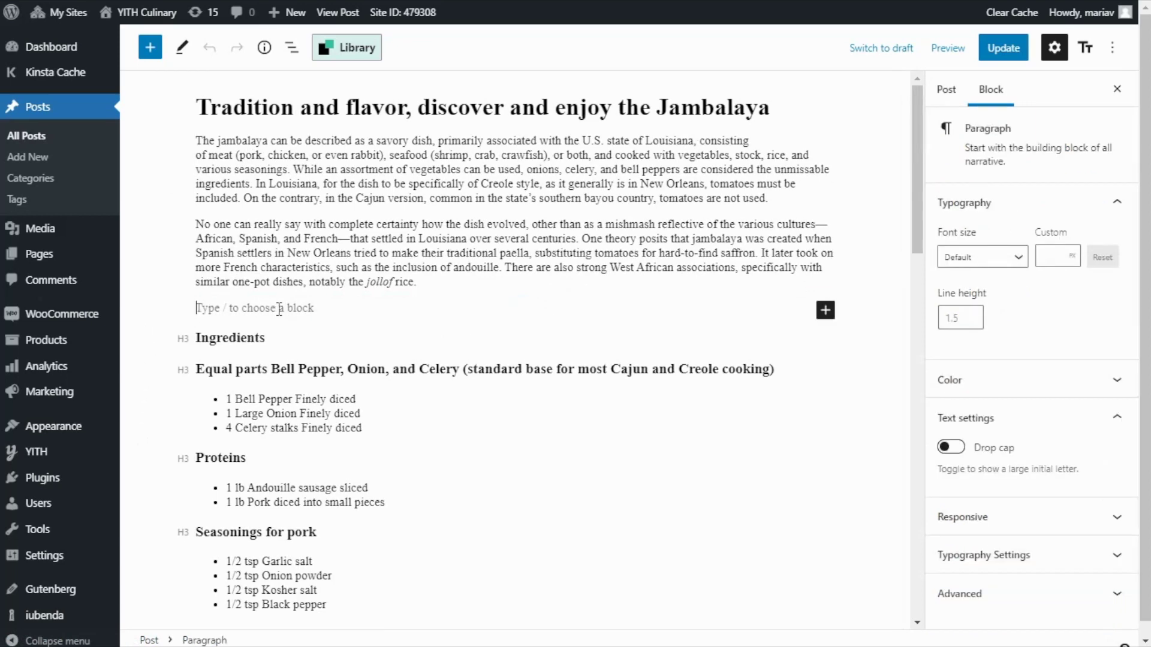
left_click(825, 311)
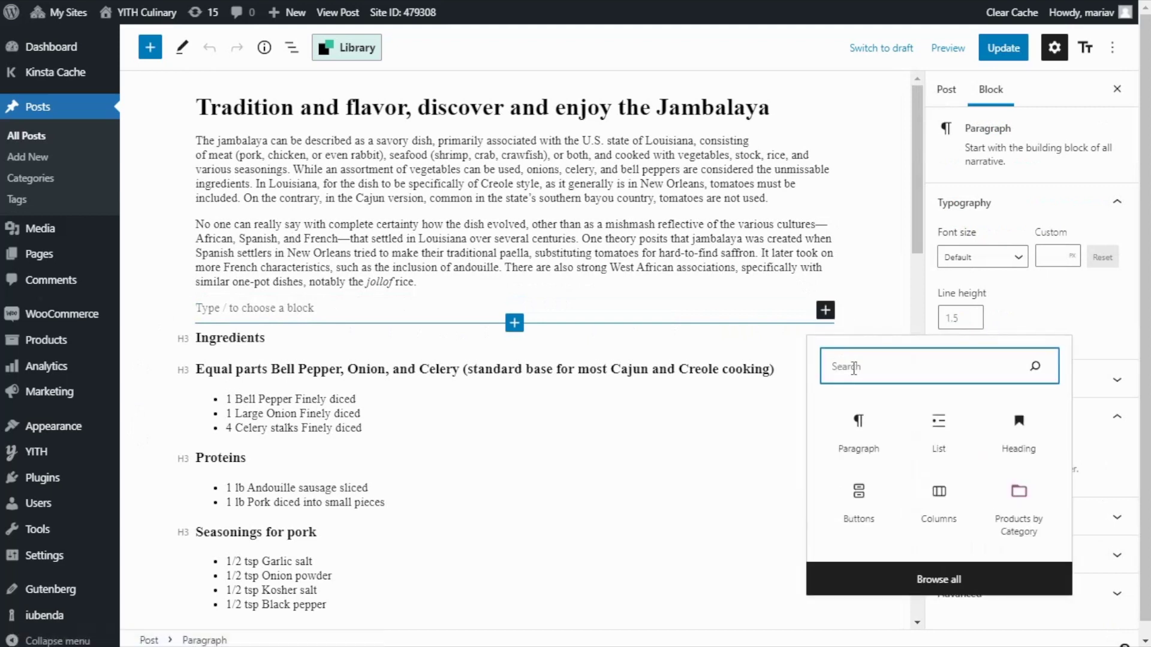
type("member")
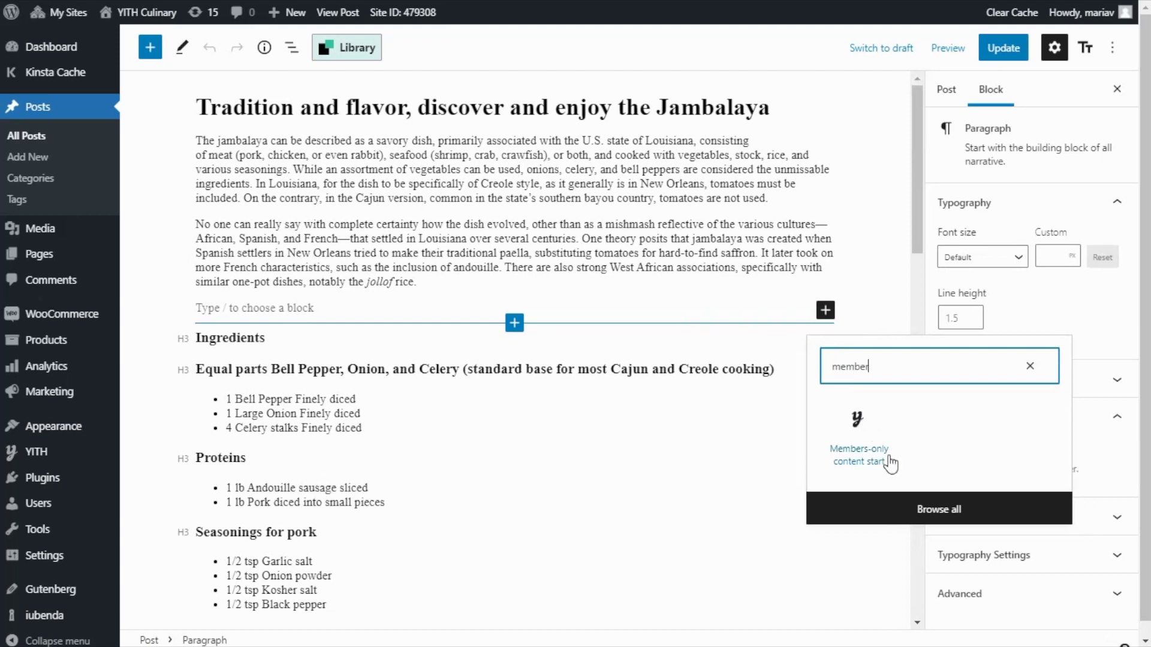
left_click(864, 449)
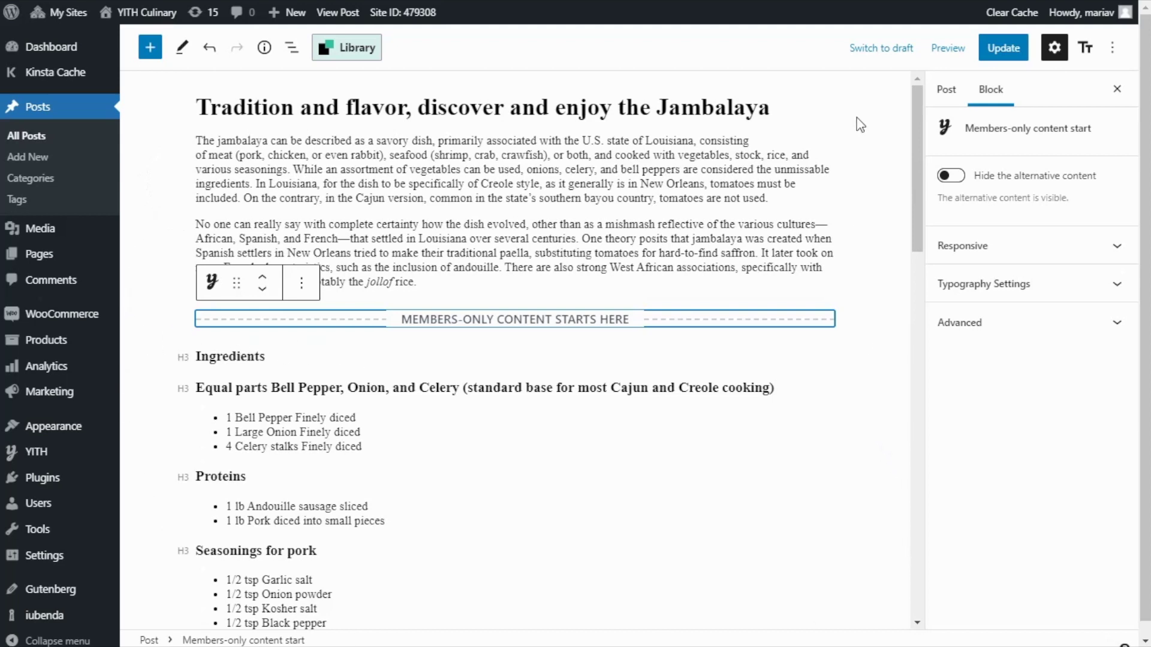
left_click(1003, 55)
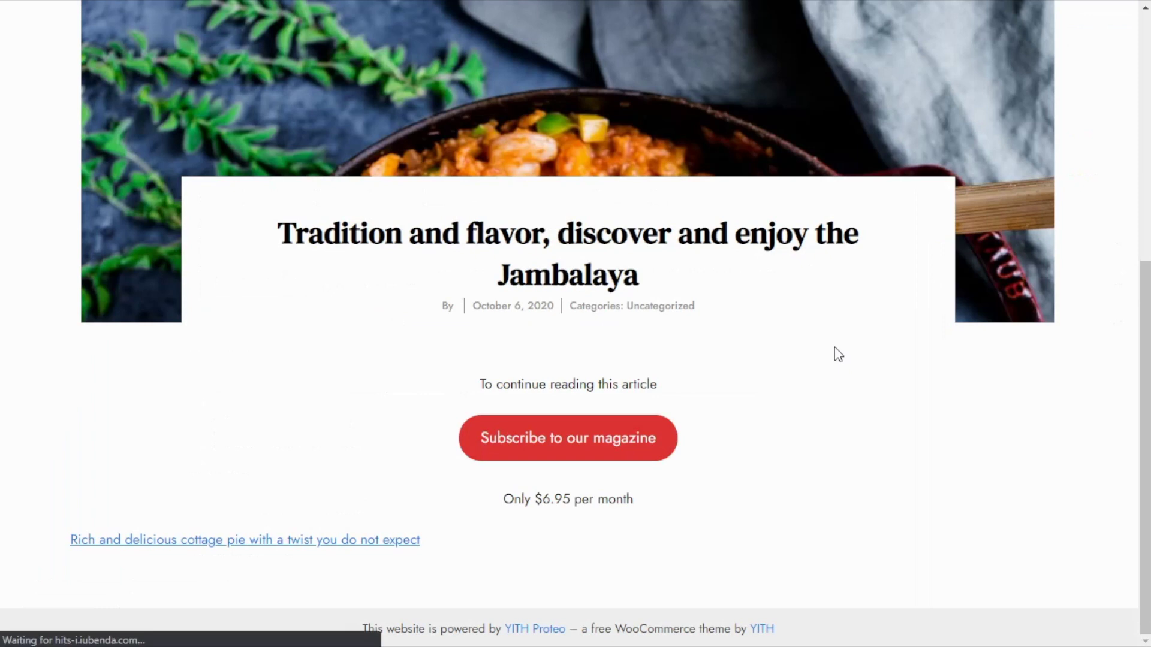
Step: Check the updated Jambalaya post as a non-member and follow its "Subscribe to our magazine" button
scroll(834, 347, "down", 3)
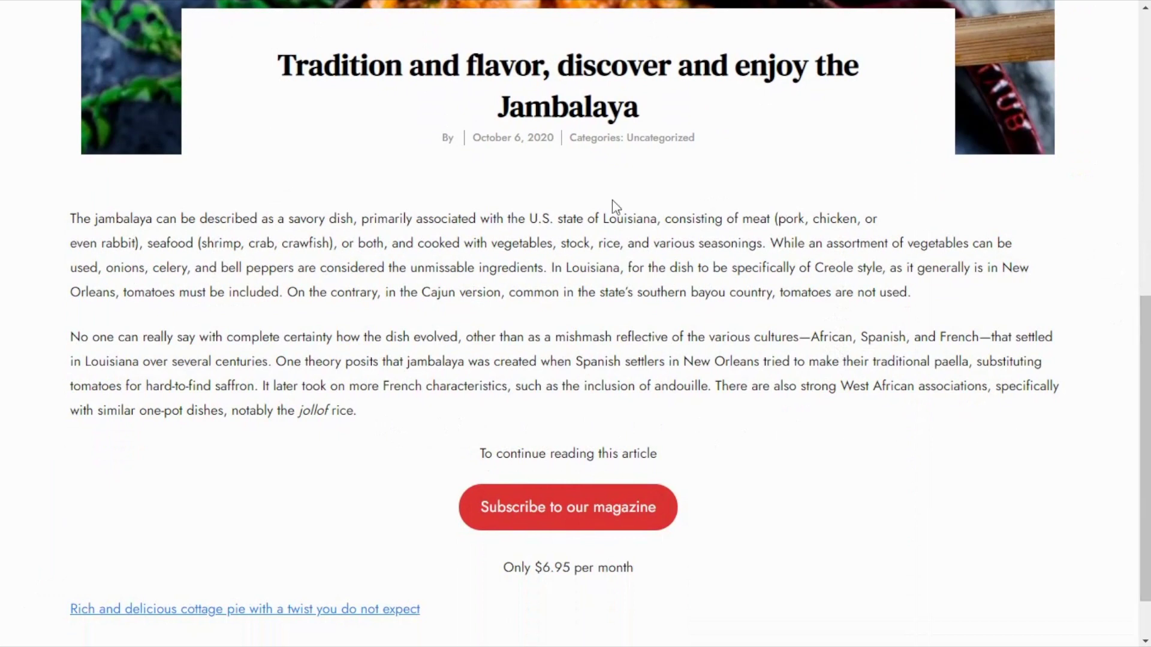
scroll(441, 404, "down", 1)
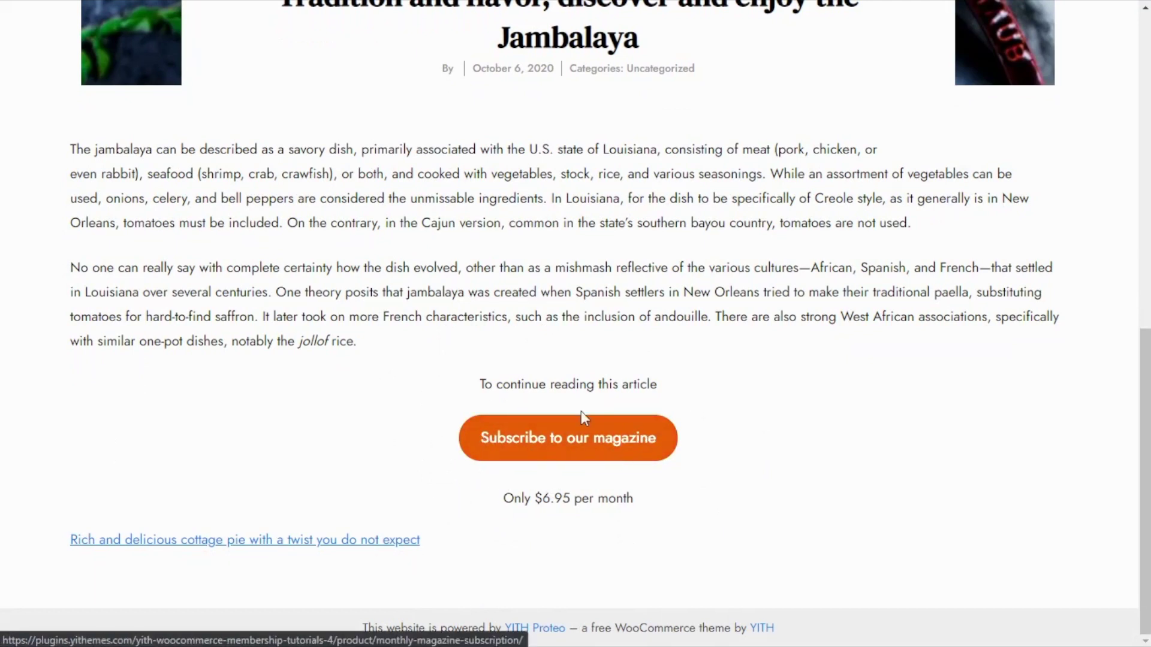
left_click(570, 456)
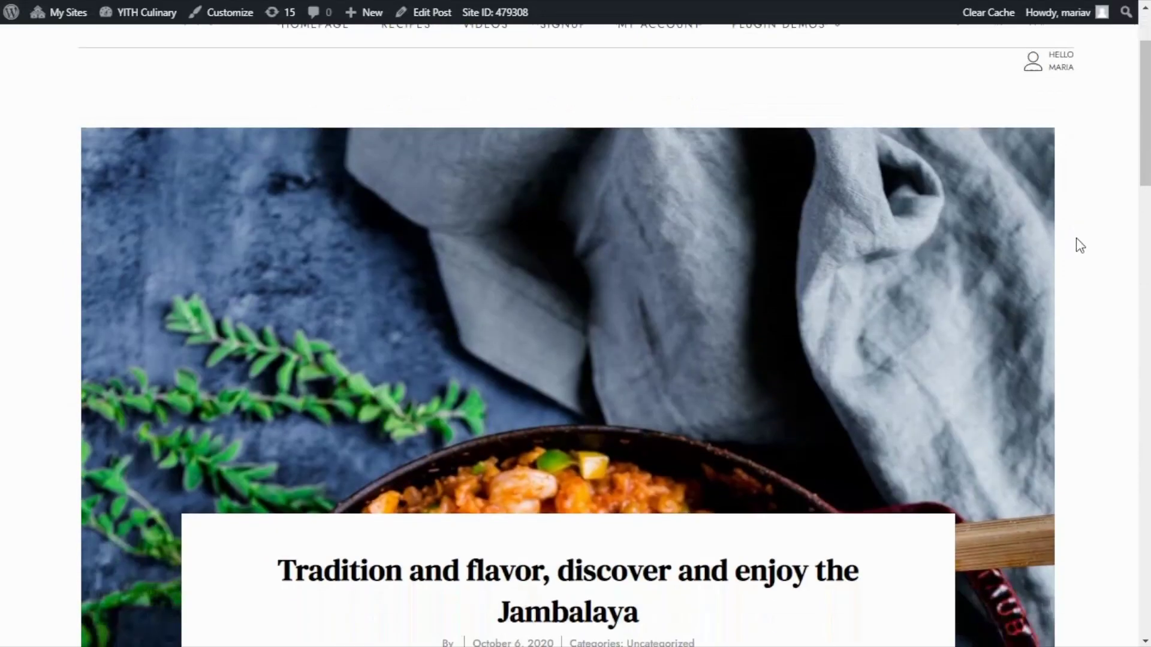
Step: Examine the full Jambalaya post while logged in, from the introduction through the ingredients to the cooking instructions
scroll(1079, 246, "down", 8)
scroll(1081, 247, "down", 6)
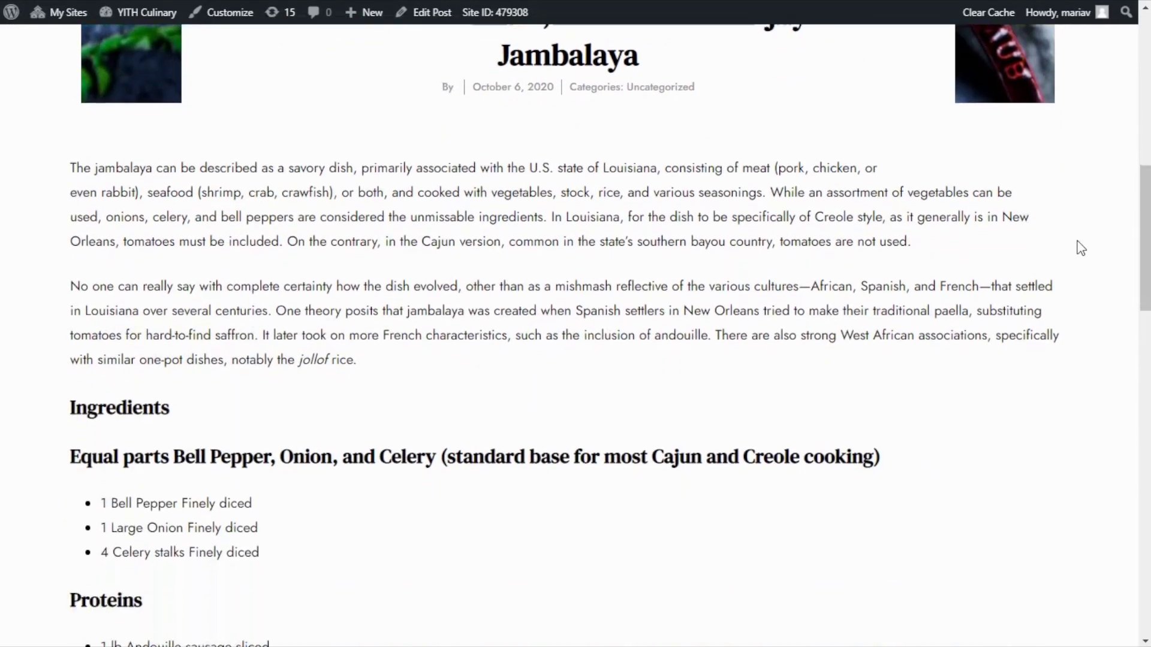
scroll(1081, 248, "down", 10)
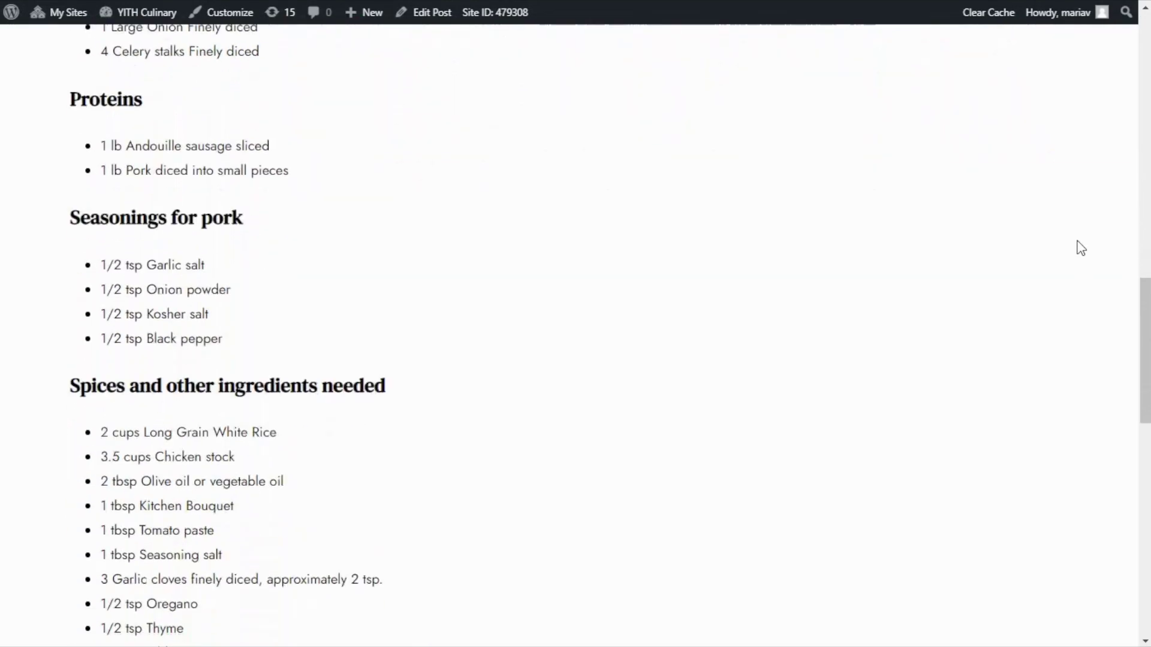
scroll(1081, 247, "down", 9)
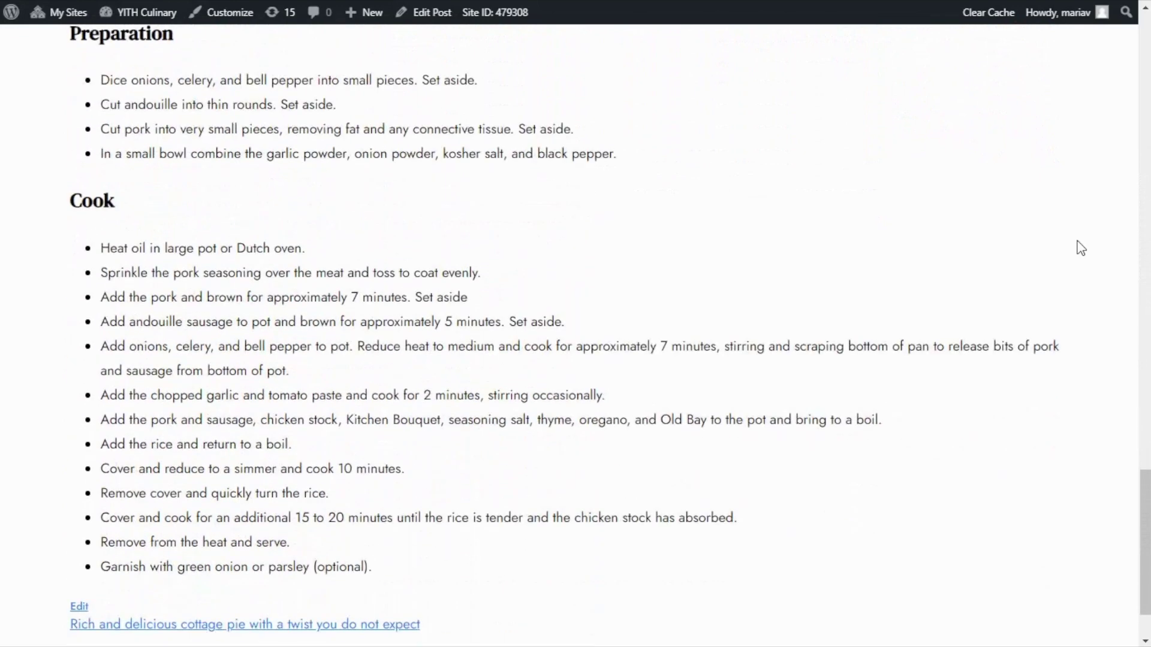
scroll(1080, 248, "up", 8)
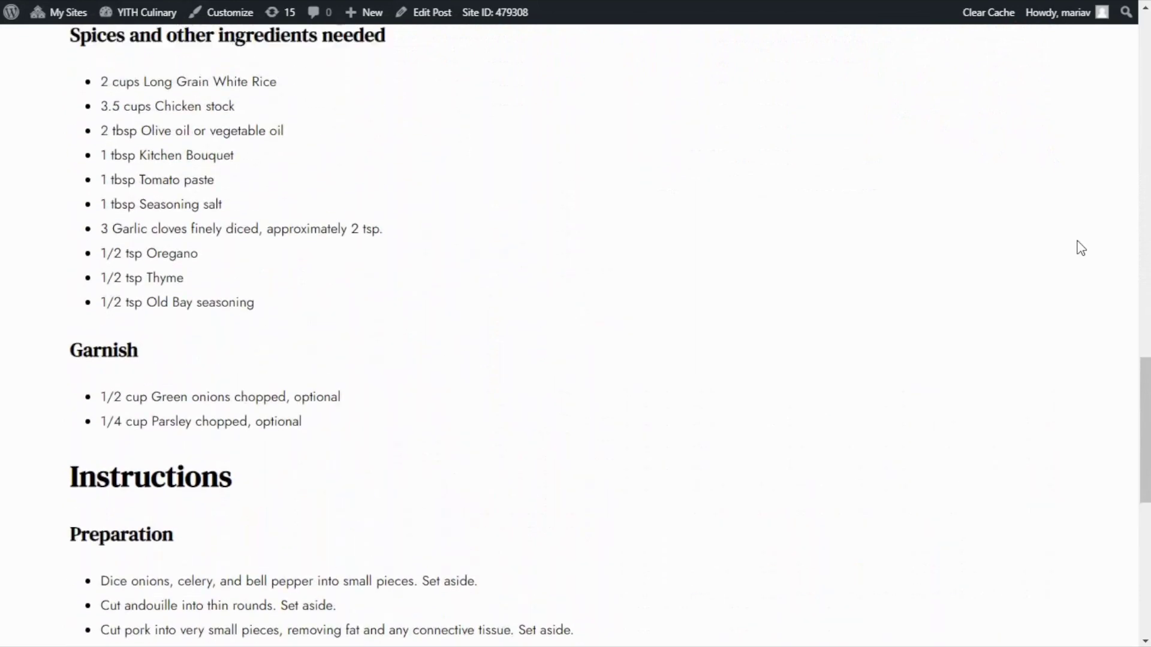
scroll(1081, 248, "up", 7)
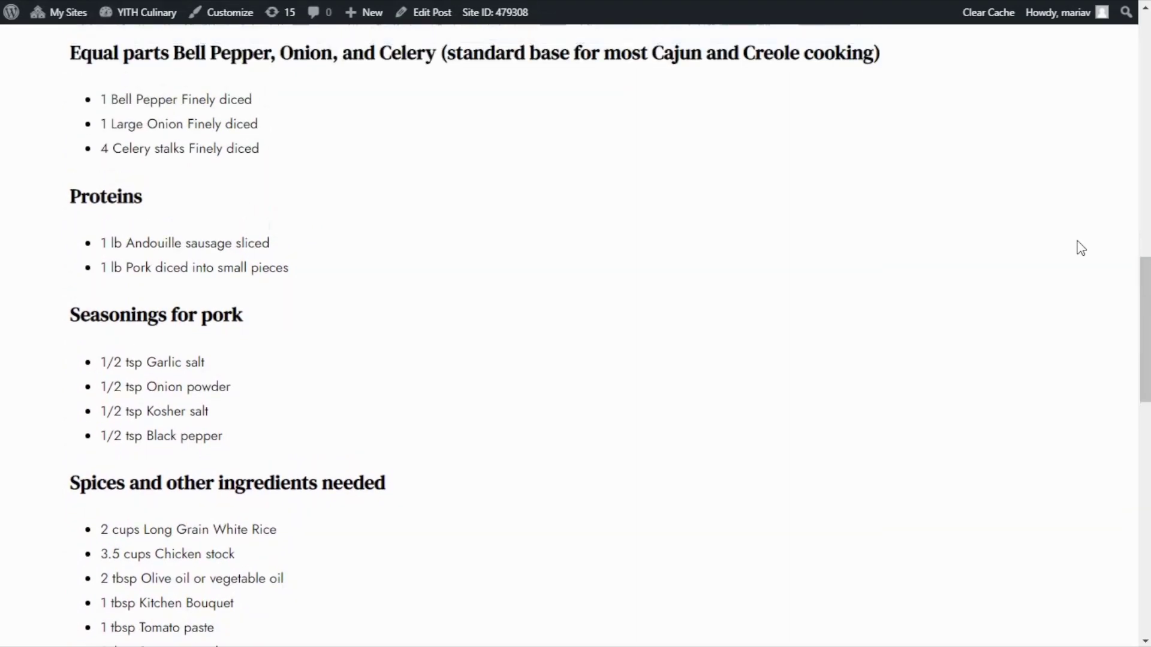
scroll(1081, 248, "up", 9)
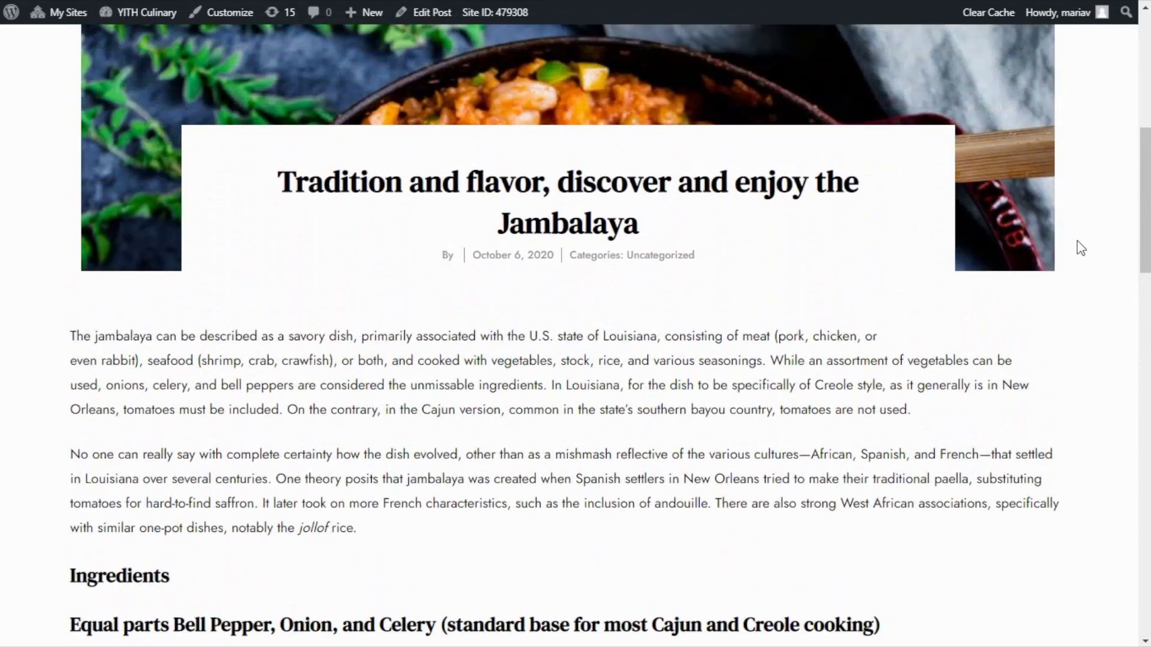
scroll(1081, 248, "up", 2)
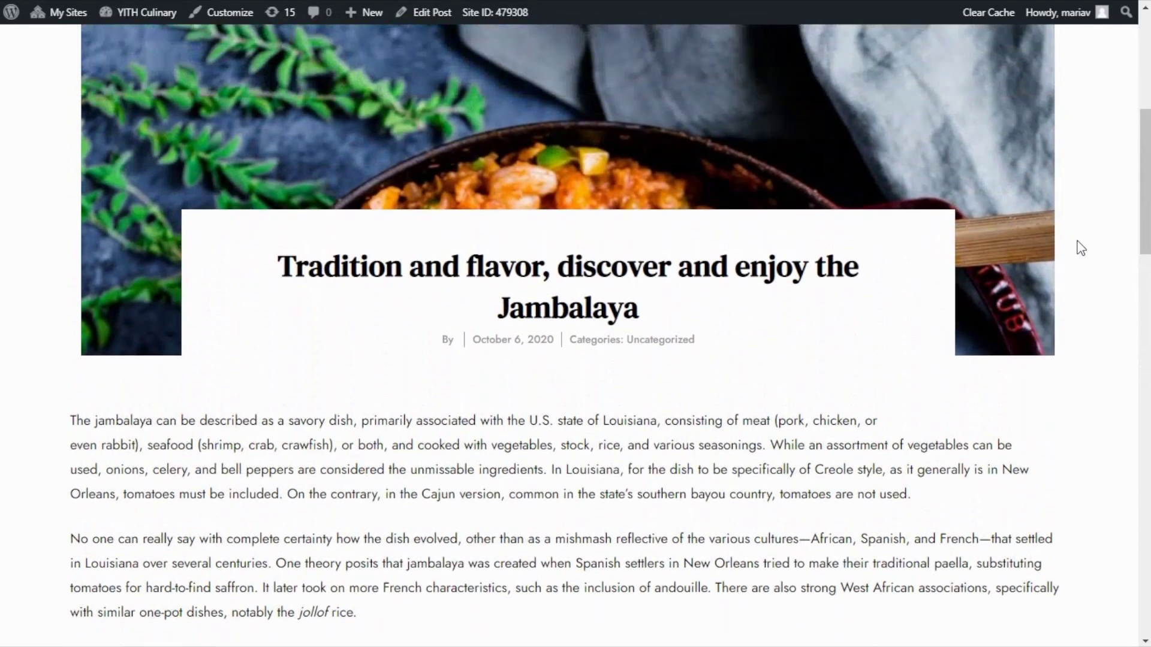